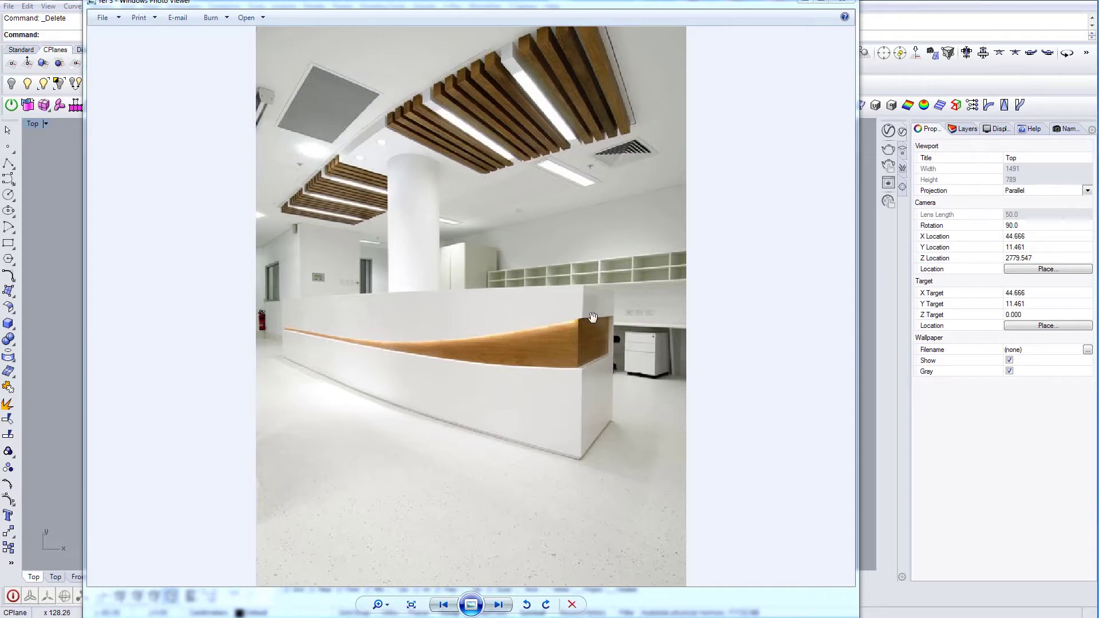
- Draw a 500 by 70 cm rectangle in the top view, starting just below and right of the origin
click(806, 8)
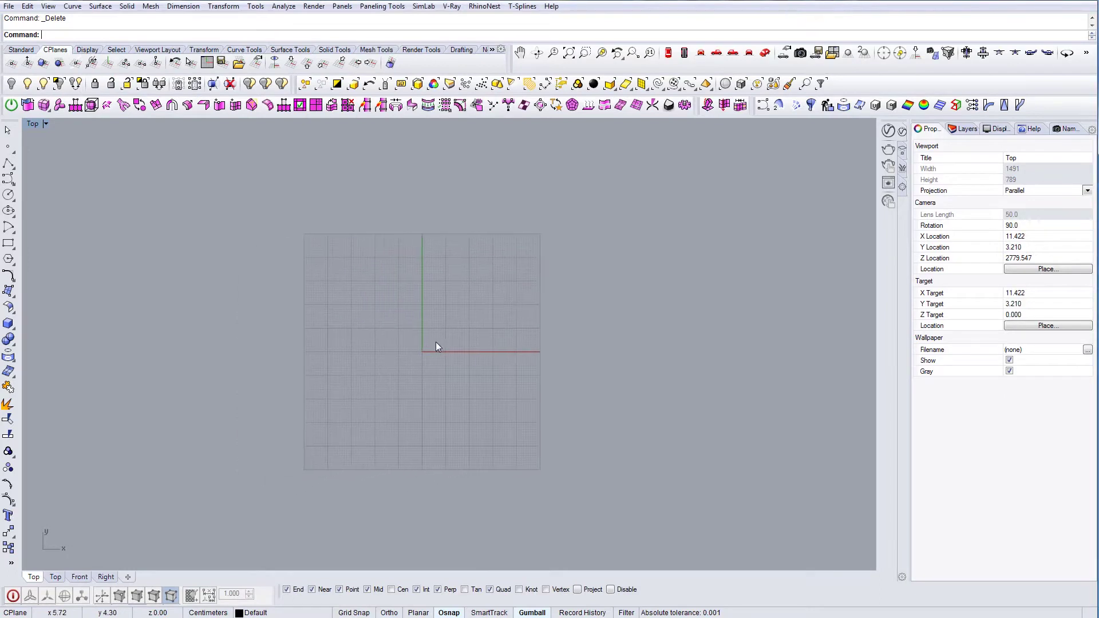
scroll(436, 346, up, 3)
right_drag(436, 346, 407, 349)
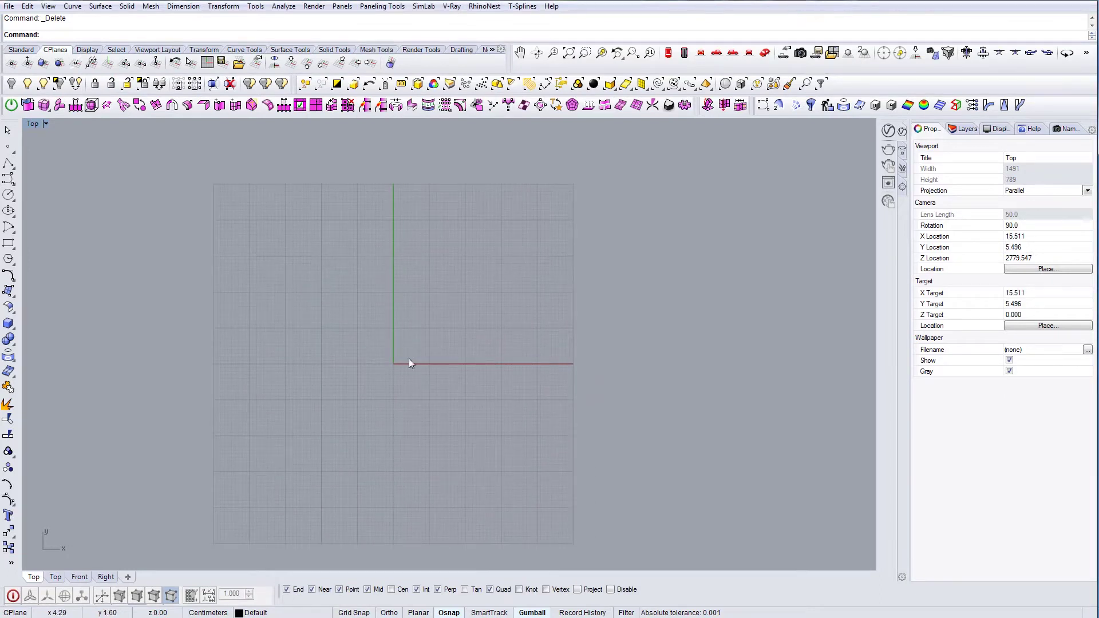
key(Return)
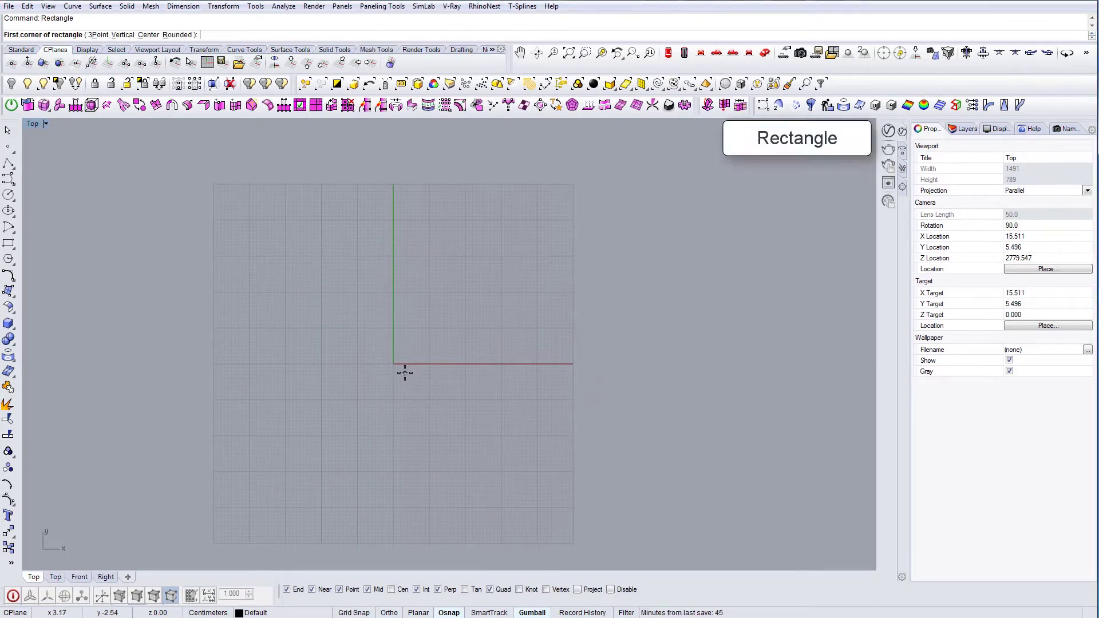
click(401, 372)
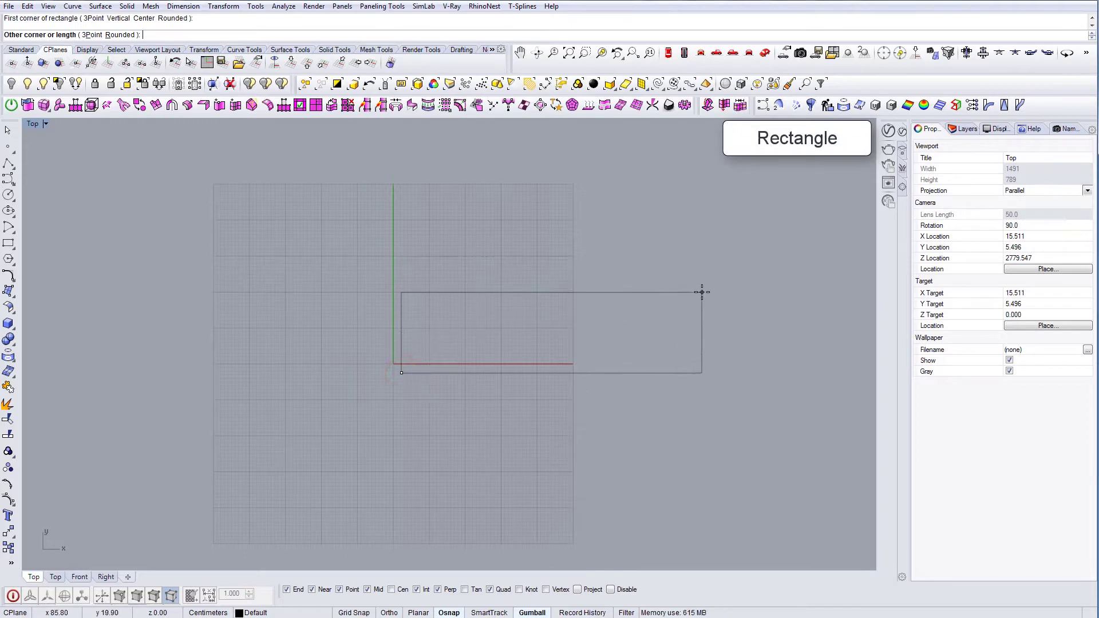
scroll(693, 296, down, 4)
right_drag(691, 298, 610, 327)
scroll(657, 329, up, 2)
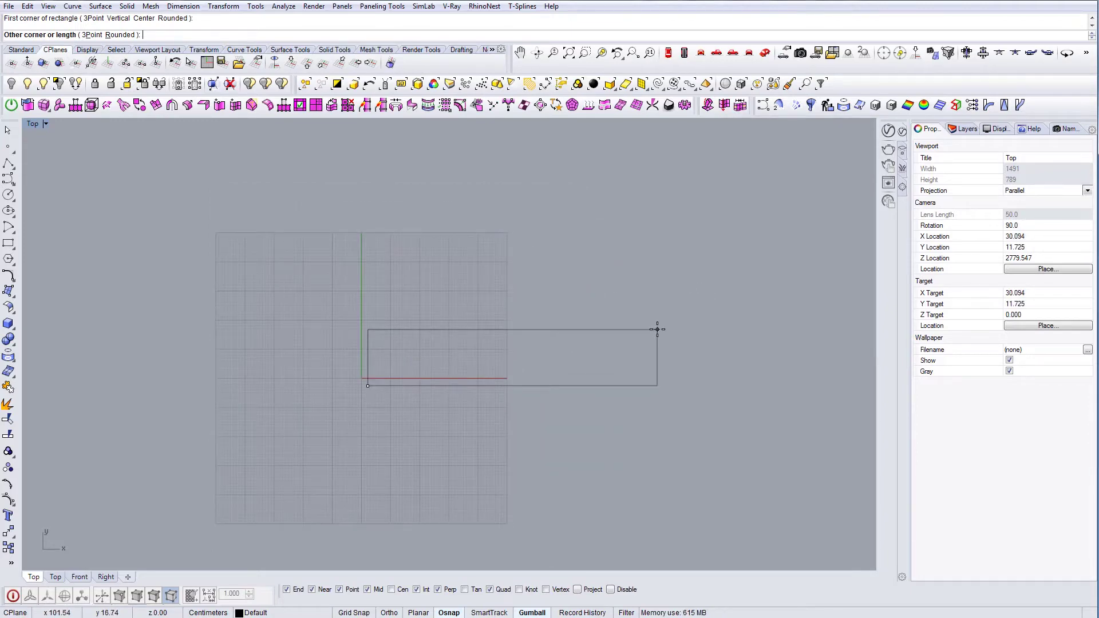
text(500)
key(Return)
scroll(343, 427, down, 3)
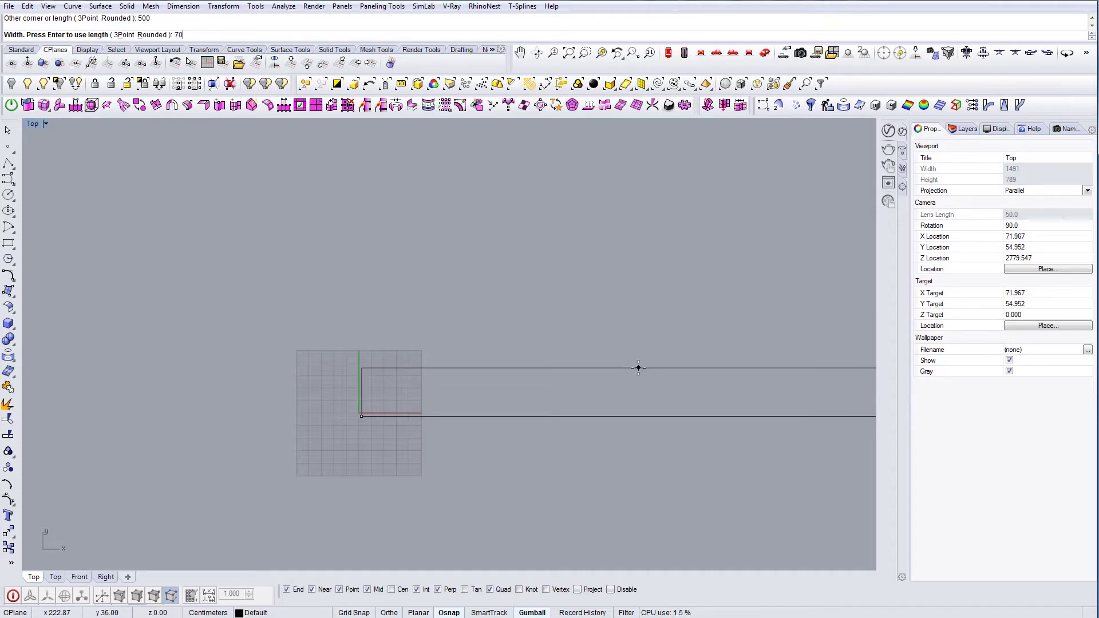
key(Return)
scroll(562, 382, down, 10)
scroll(524, 350, up, 4)
right_drag(628, 375, 498, 314)
scroll(521, 349, up, 4)
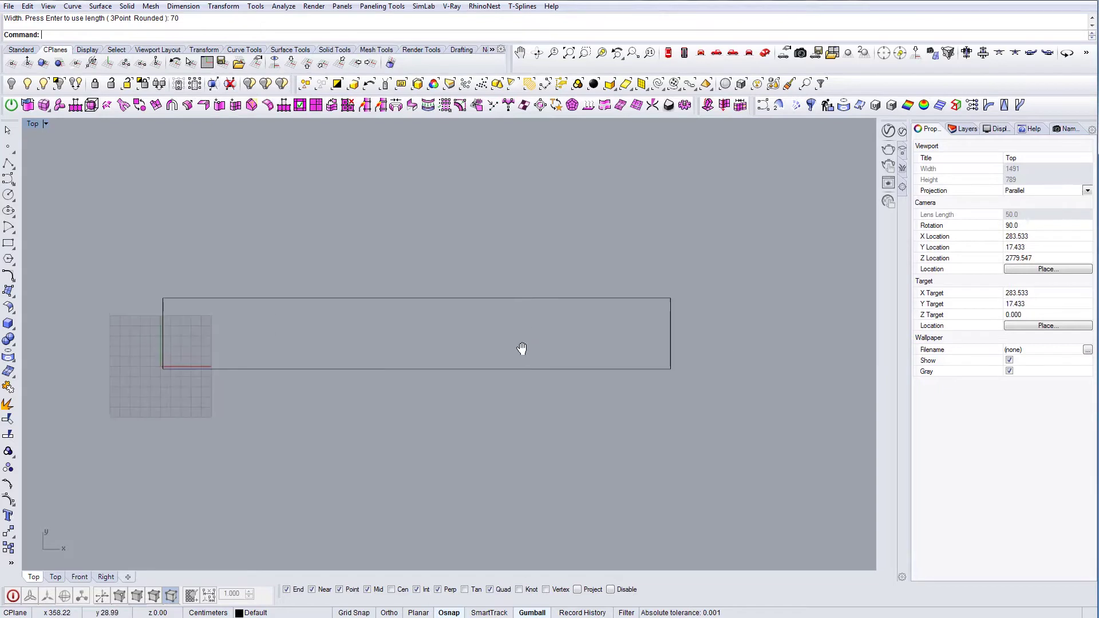
- Place points on the rectangle's right edge about 29 cm above its lower corner and on its lower edge about 221 cm from the left corner
click(8, 147)
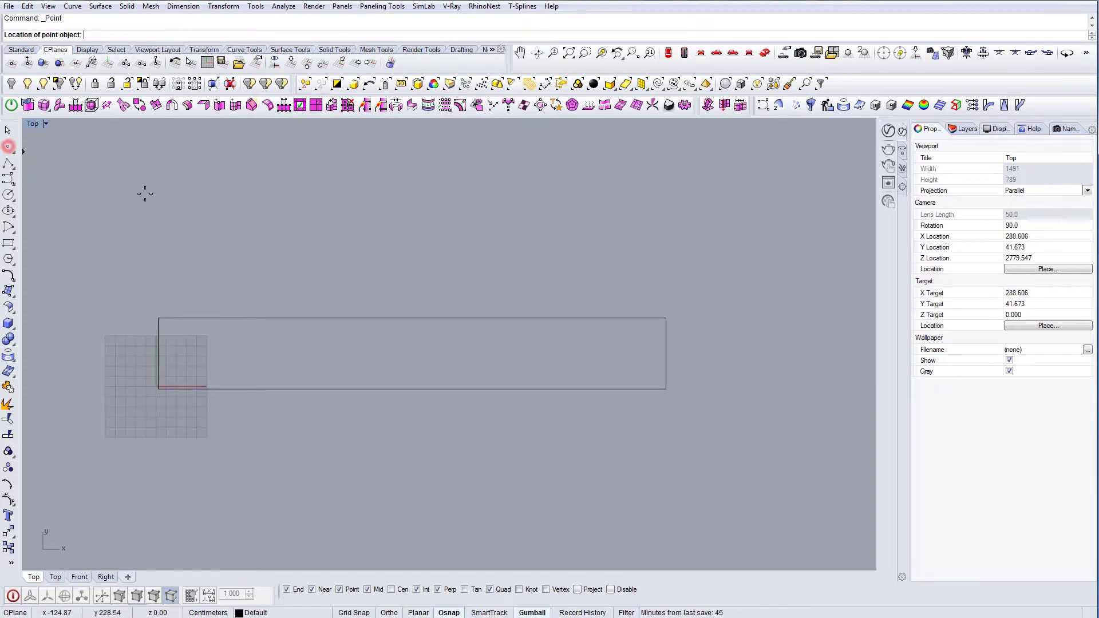
scroll(647, 357, up, 3)
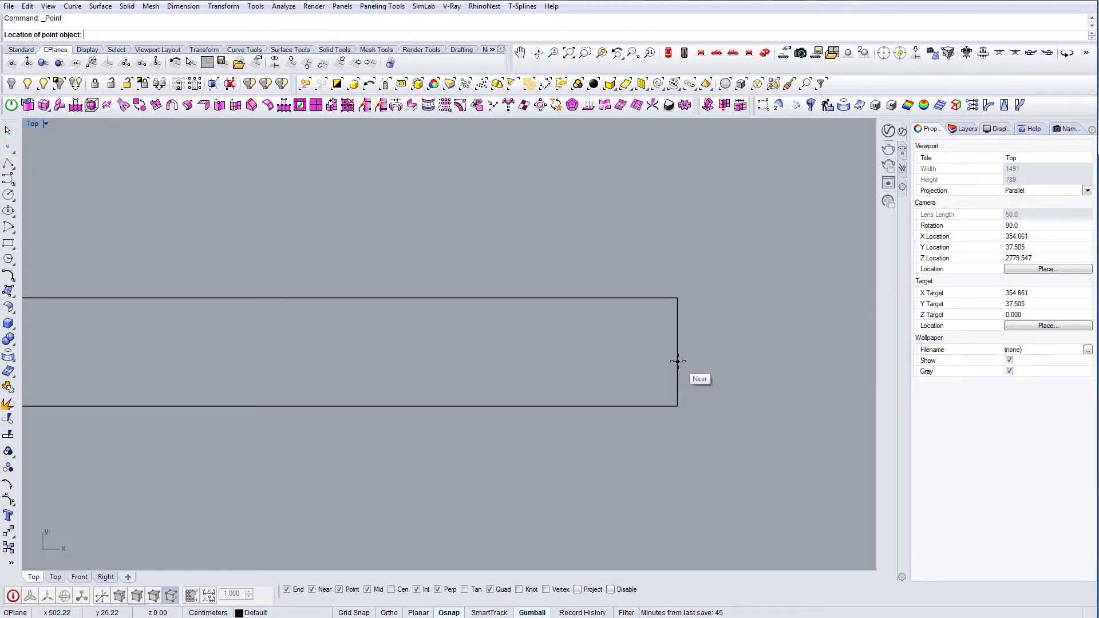
click(677, 361)
right_drag(557, 381, 759, 392)
scroll(760, 391, down, 2)
right_click(533, 420)
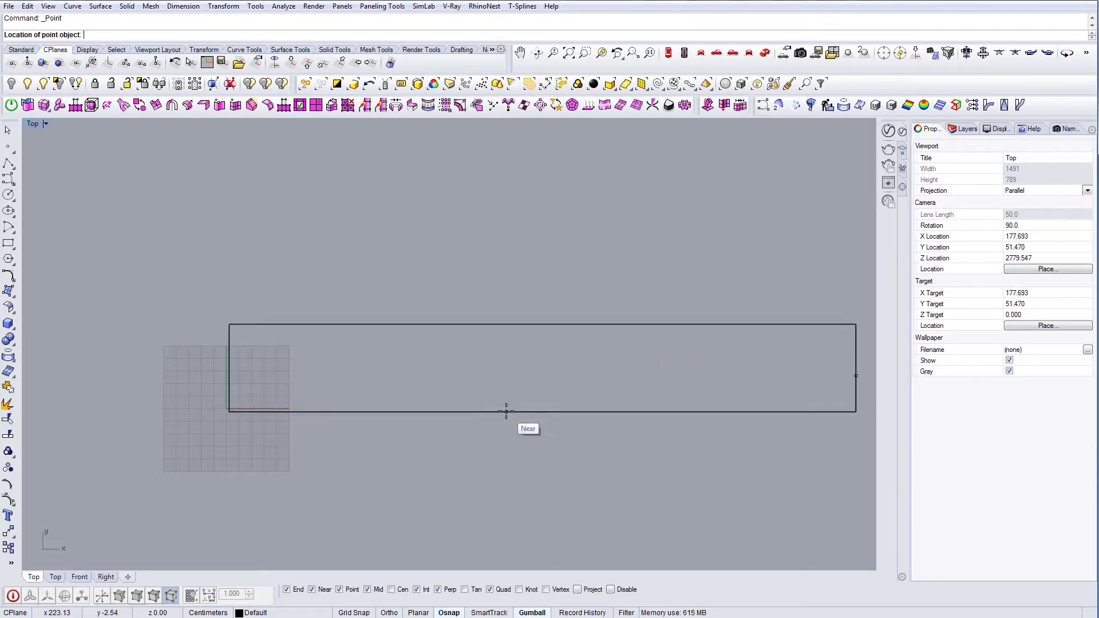
click(507, 411)
- Draw a tangent circle of about 1650 cm radius touching the rectangle's lower edge and passing through the point on its right edge
scroll(545, 440, down, 2)
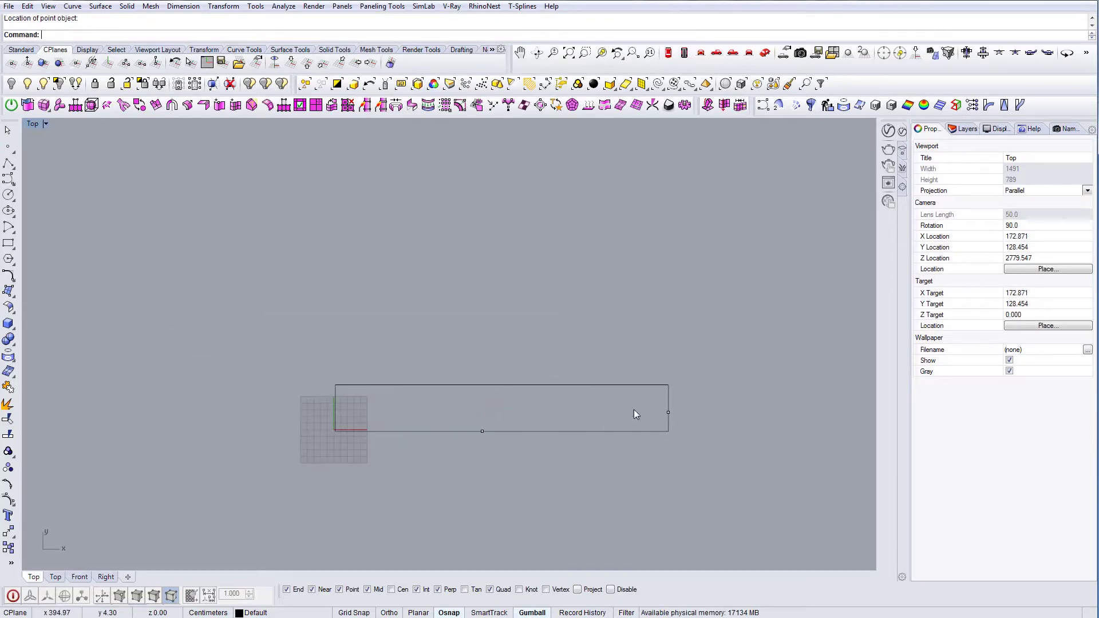
scroll(450, 409, up, 4)
right_drag(550, 429, 404, 382)
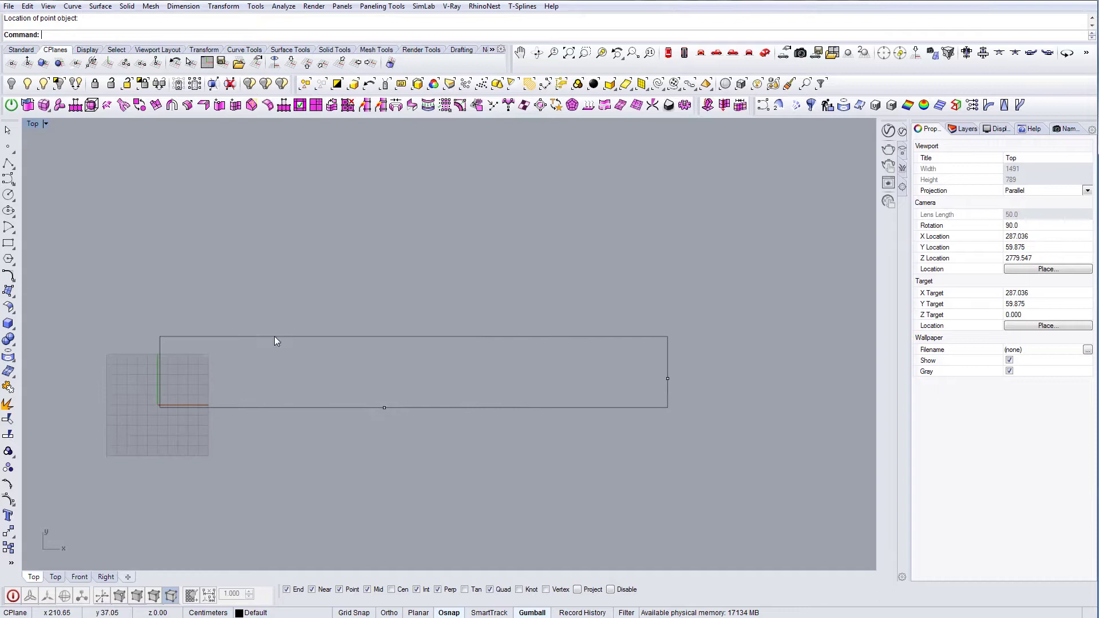
click(14, 199)
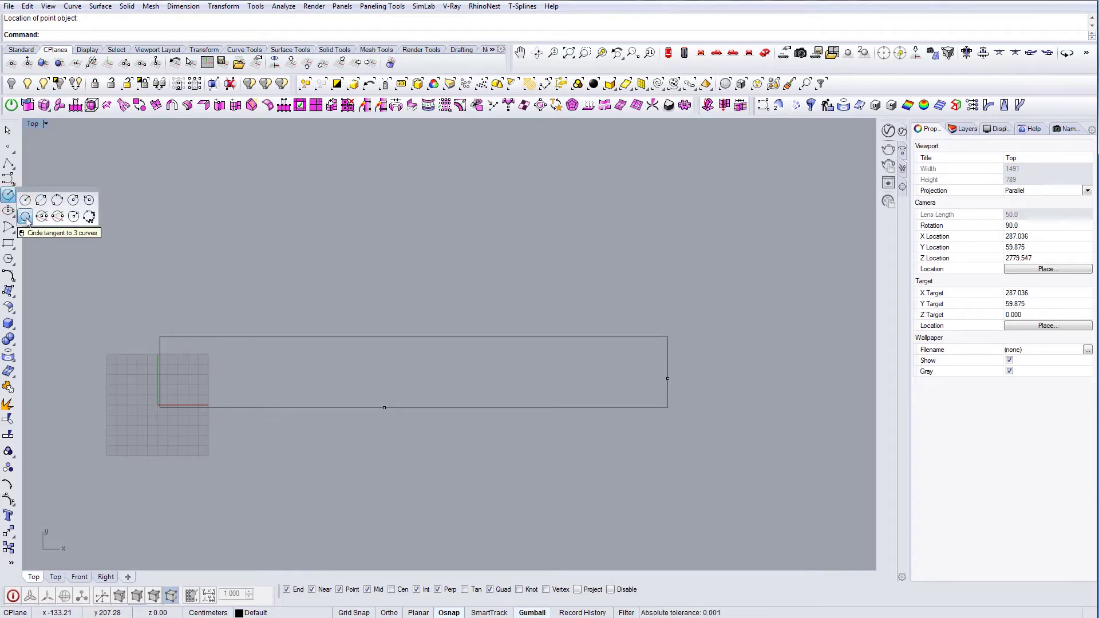
click(25, 217)
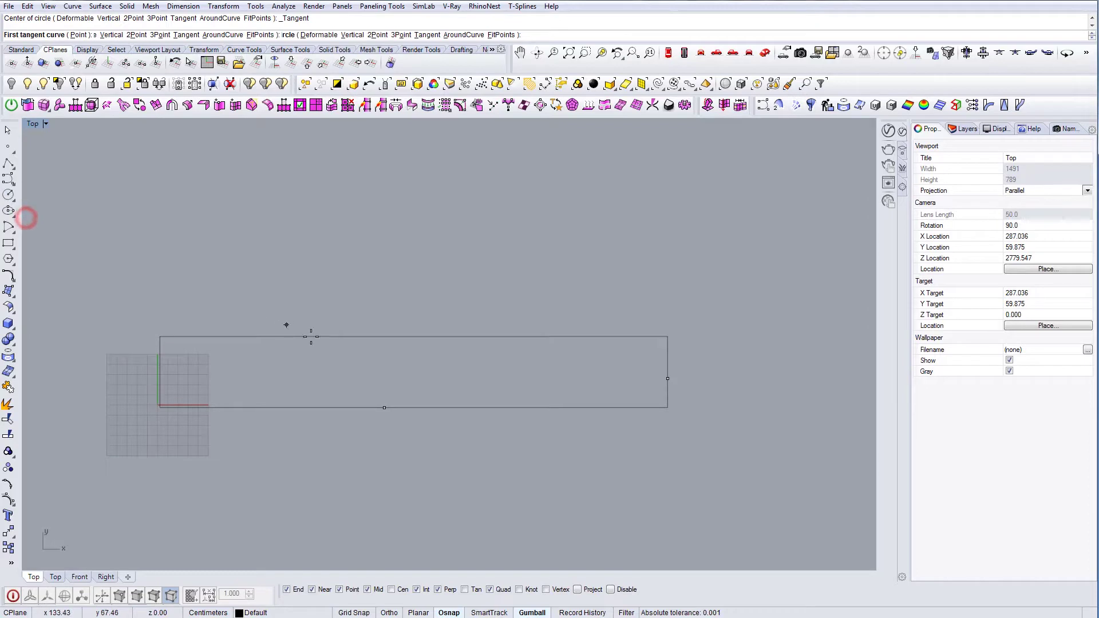
click(384, 407)
click(668, 379)
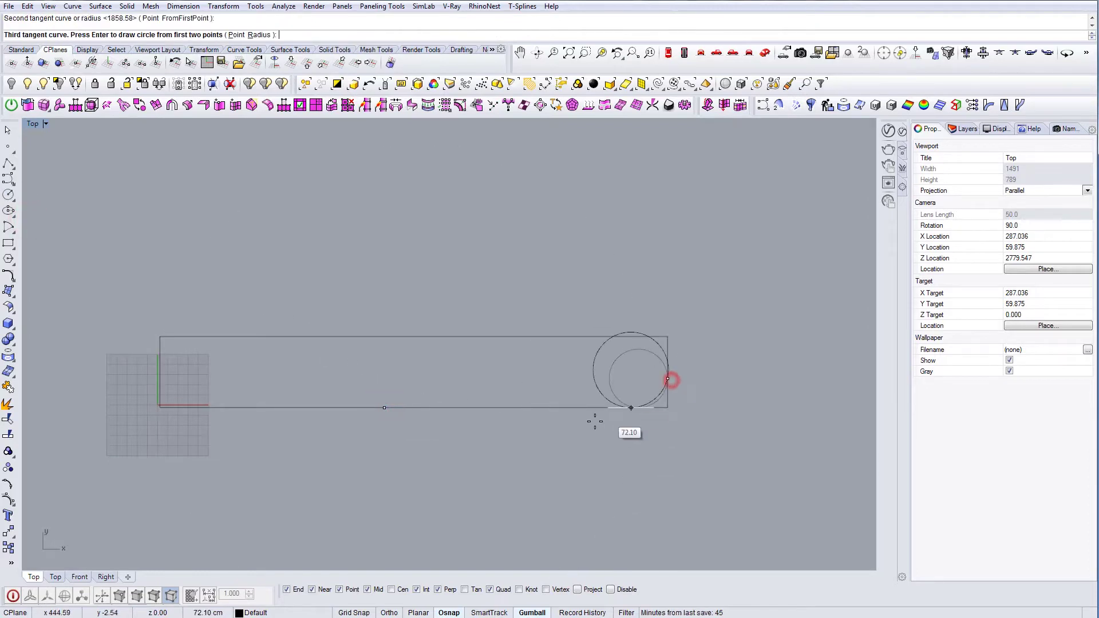
scroll(594, 423, down, 3)
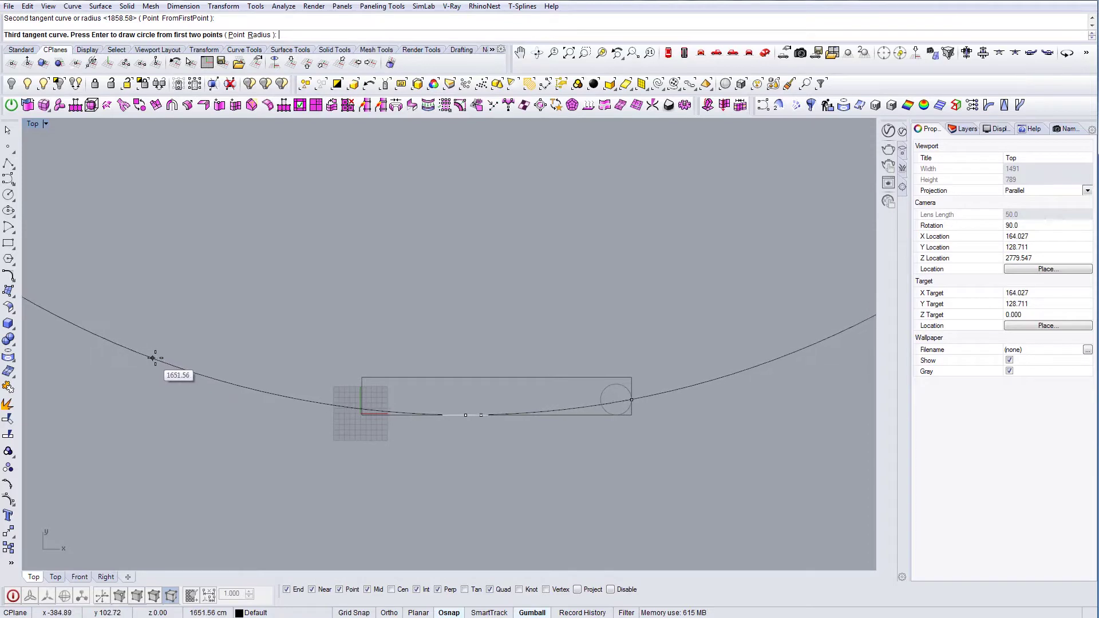
click(158, 358)
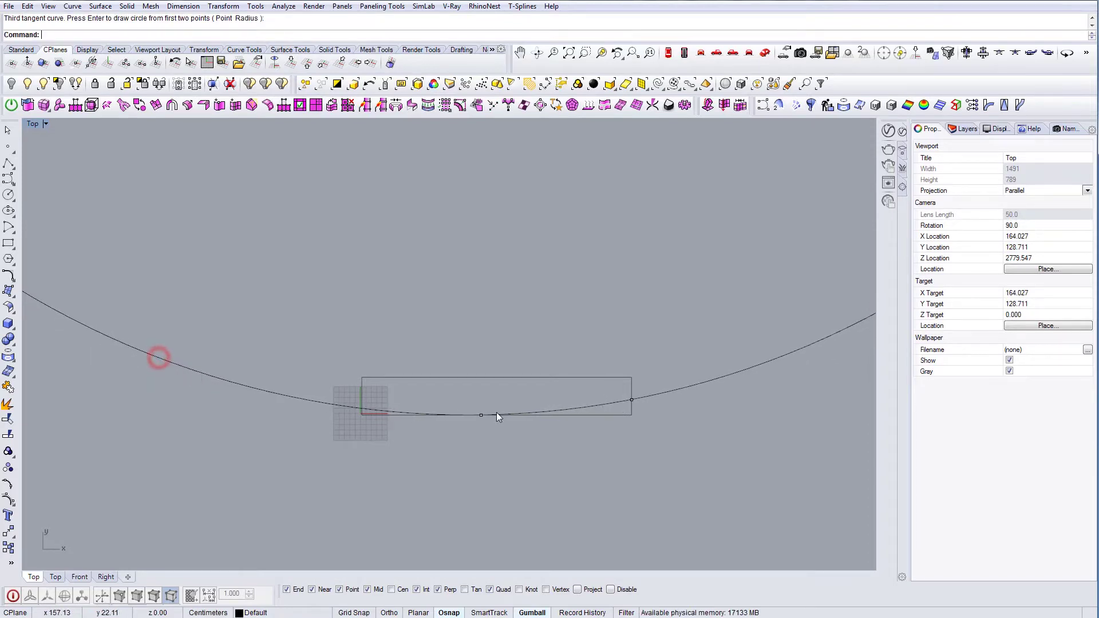
- Trim the circle outside the rectangle and the rectangle's lower right corner, leaving the arc as its front edge
scroll(603, 448, up, 3)
text(trim)
key(Return)
drag(697, 487, 234, 326)
key(Return)
drag(193, 442, 175, 362)
click(255, 398)
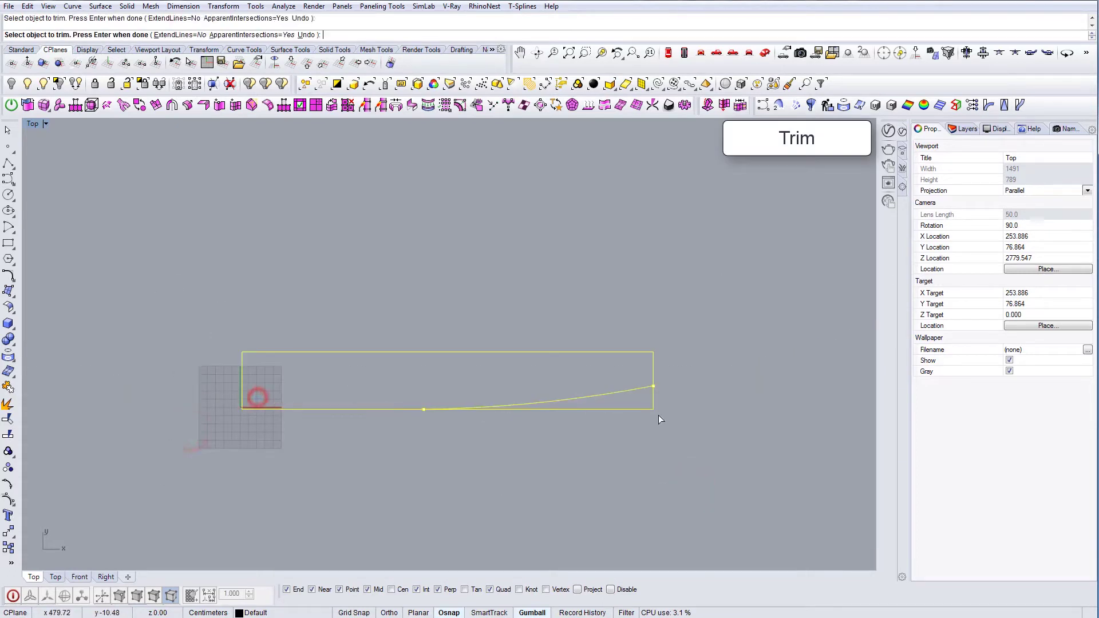
click(659, 385)
scroll(637, 397, up, 3)
drag(679, 425, 655, 410)
right_drag(339, 425, 493, 426)
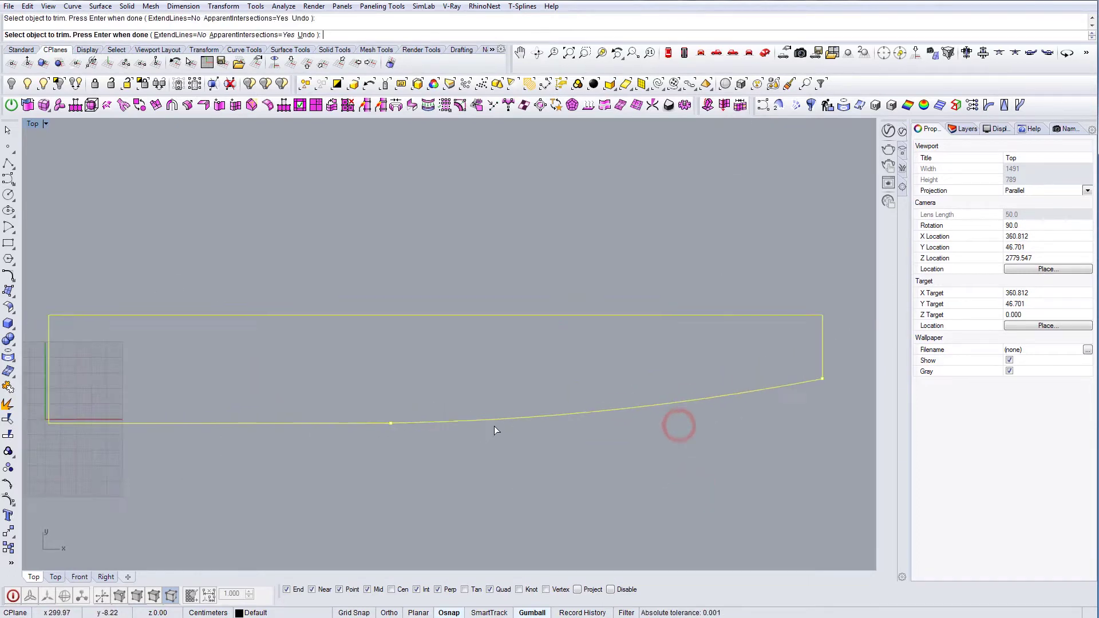
- Trim the leftover sliver where the arc meets the straight lower edge and delete the construction point there
scroll(366, 435, up, 8)
scroll(368, 410, up, 2)
click(498, 399)
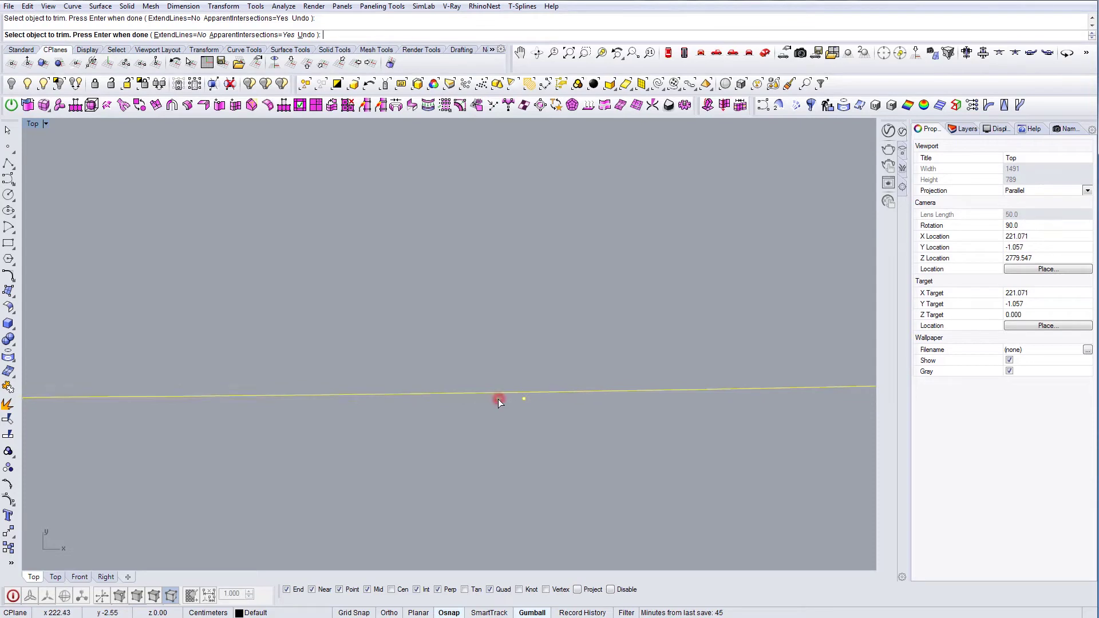
scroll(497, 403, down, 4)
key(Return)
drag(466, 335, 517, 426)
scroll(515, 423, down, 2)
key(Delete)
scroll(337, 388, down, 5)
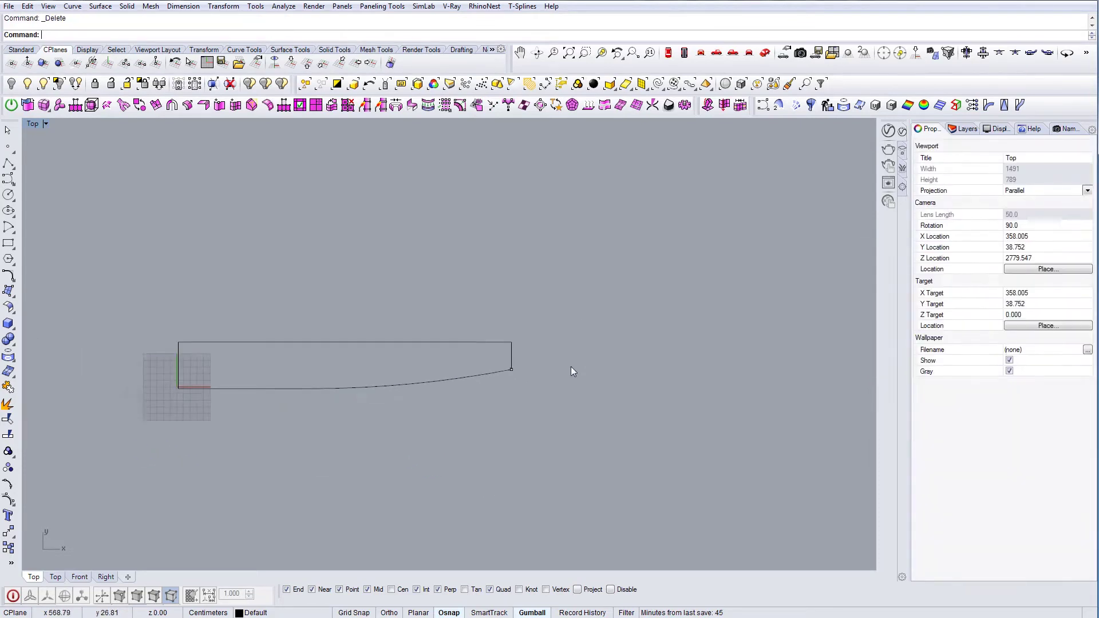
- Explode the remaining rectangle outline into separate line segments
right_drag(506, 363, 564, 413)
drag(499, 327, 482, 395)
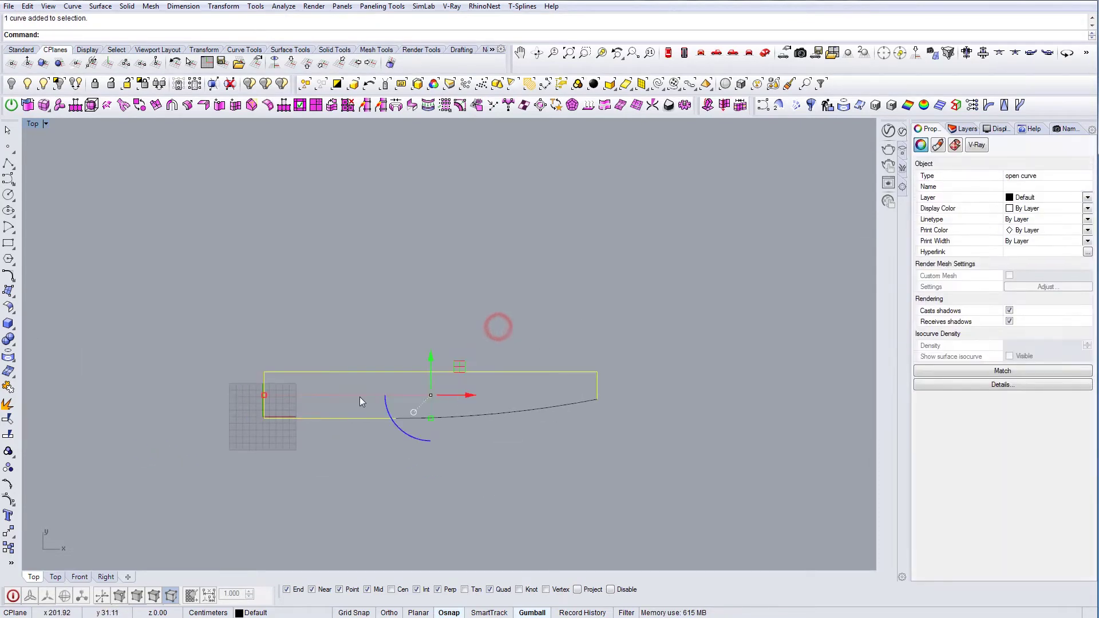
scroll(365, 412, up, 4)
text(Explode)
key(Return)
- Try to join the straight lower segment with the arc
drag(429, 457, 401, 404)
key(ctrl+j)
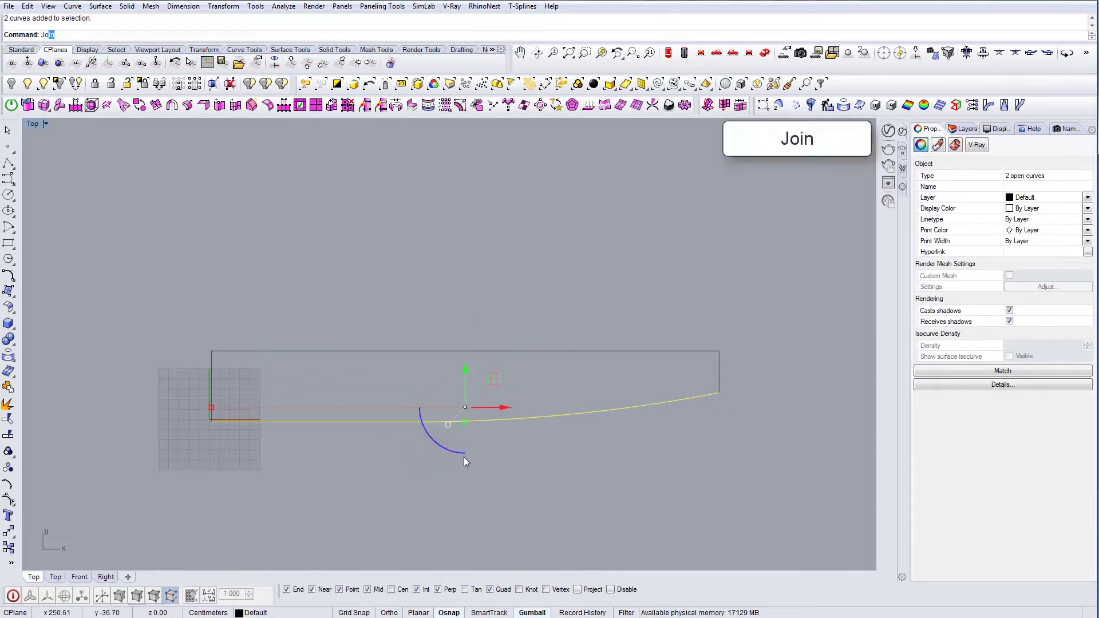
click(539, 415)
scroll(410, 427, up, 8)
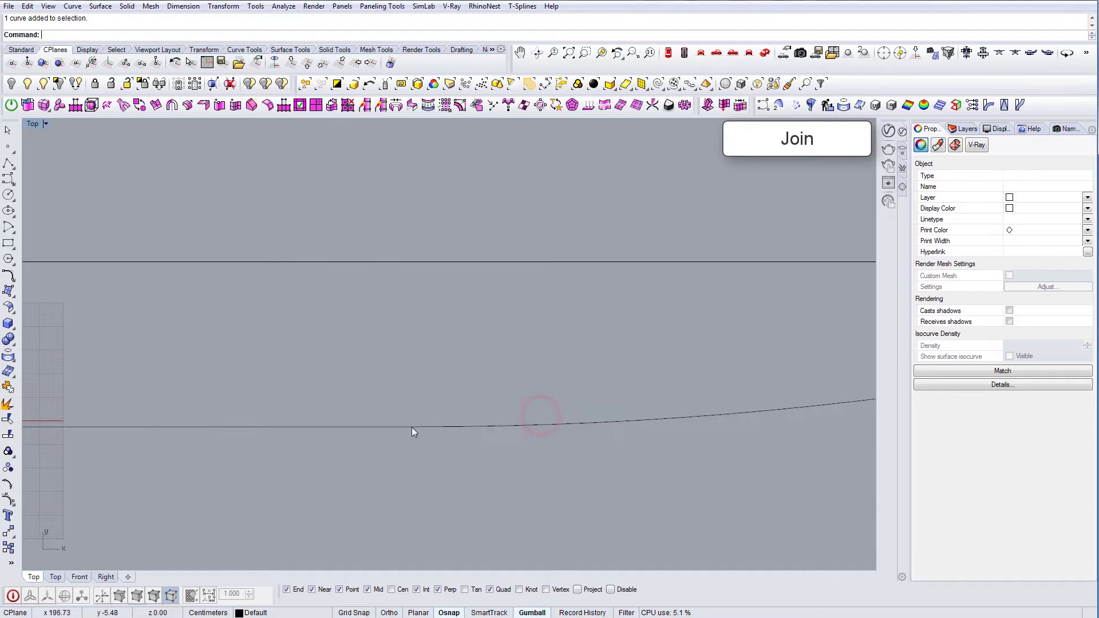
key(Escape)
- Show the arc's control points and move its left end point exactly onto the end of the straight lower segment
click(477, 405)
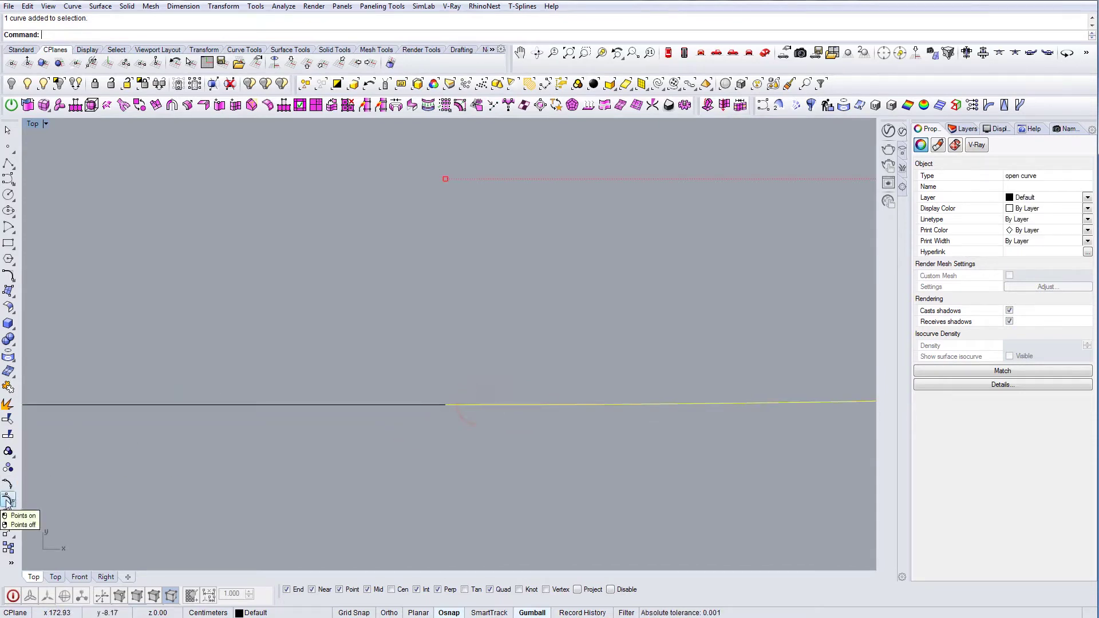
key(F10)
drag(435, 393, 454, 406)
drag(446, 345, 446, 339)
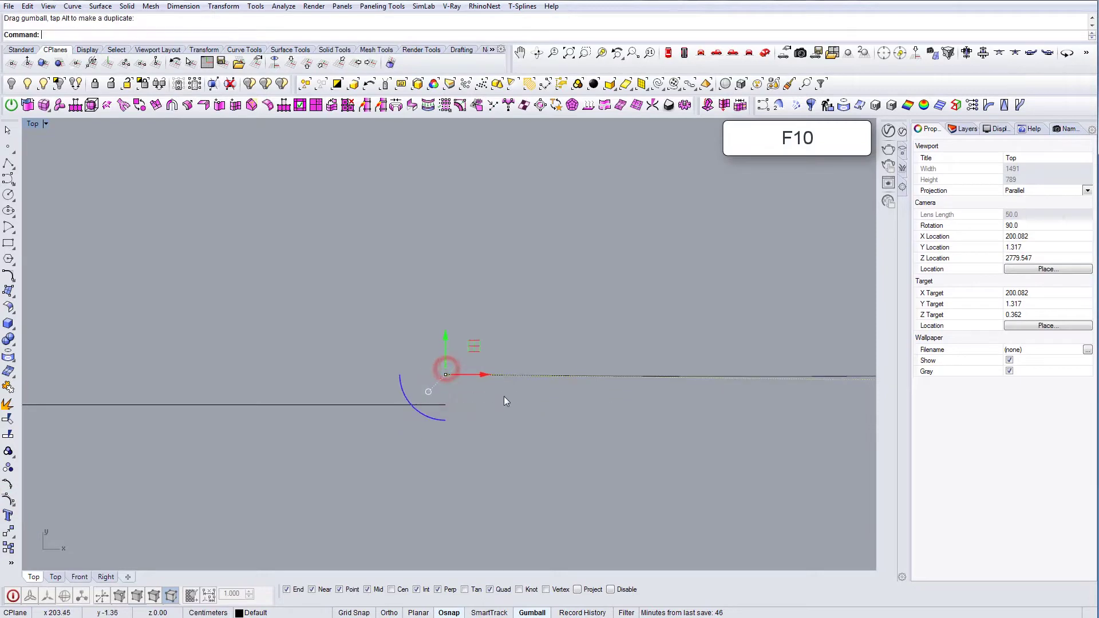
text(m)
key(Return)
click(447, 375)
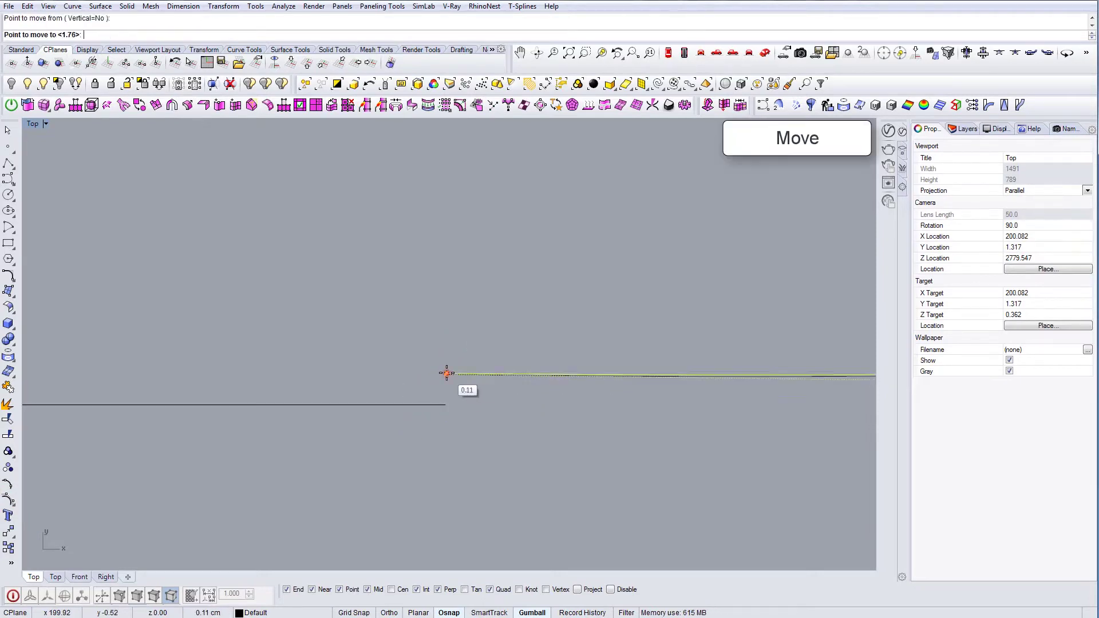
click(448, 401)
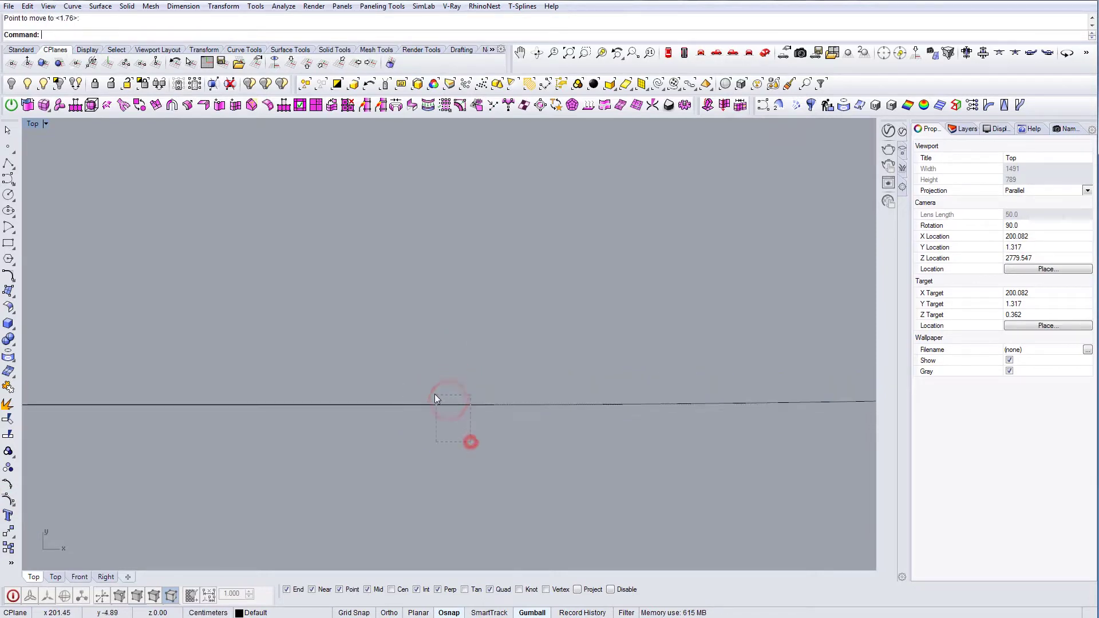
- Join the straight lower segment and the arc into one front curve
drag(435, 394, 424, 387)
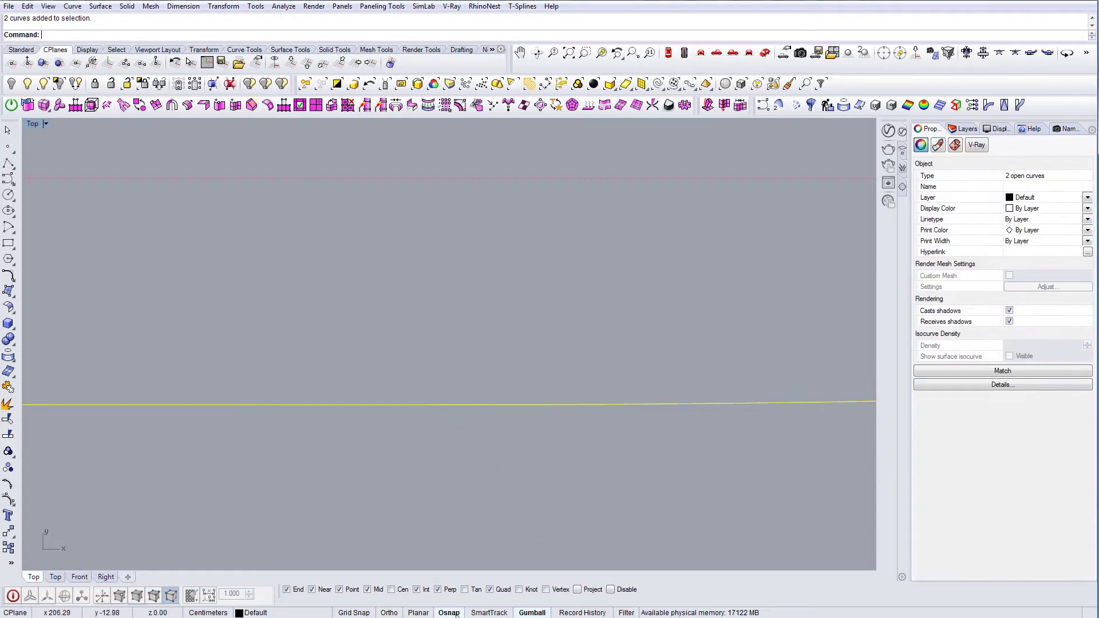
scroll(404, 424, down, 2)
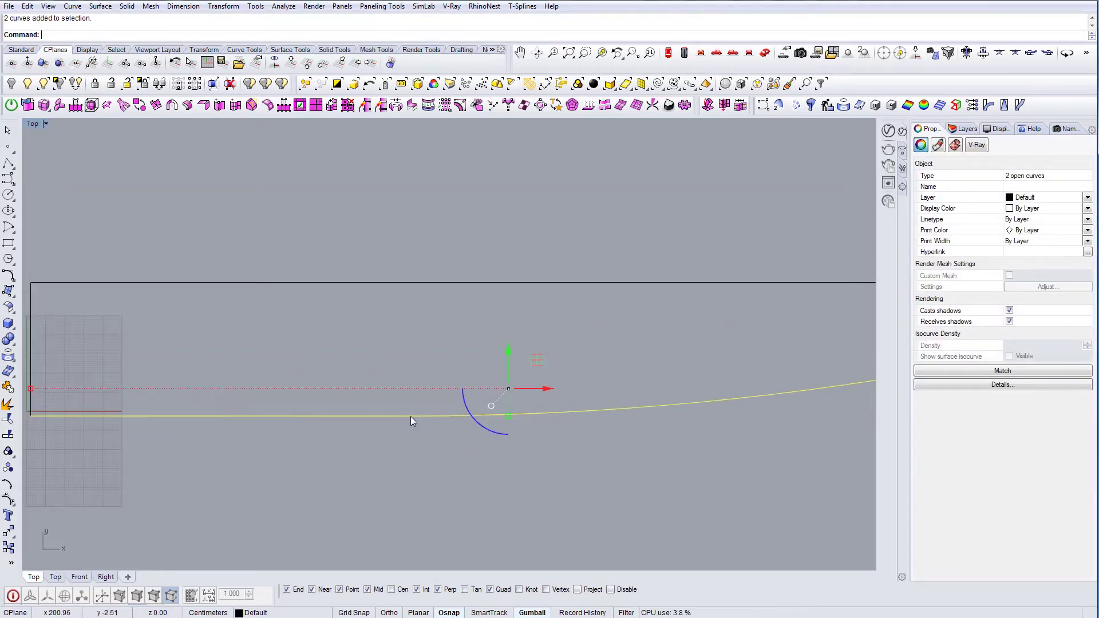
text(Join)
key(Return)
drag(613, 454, 365, 371)
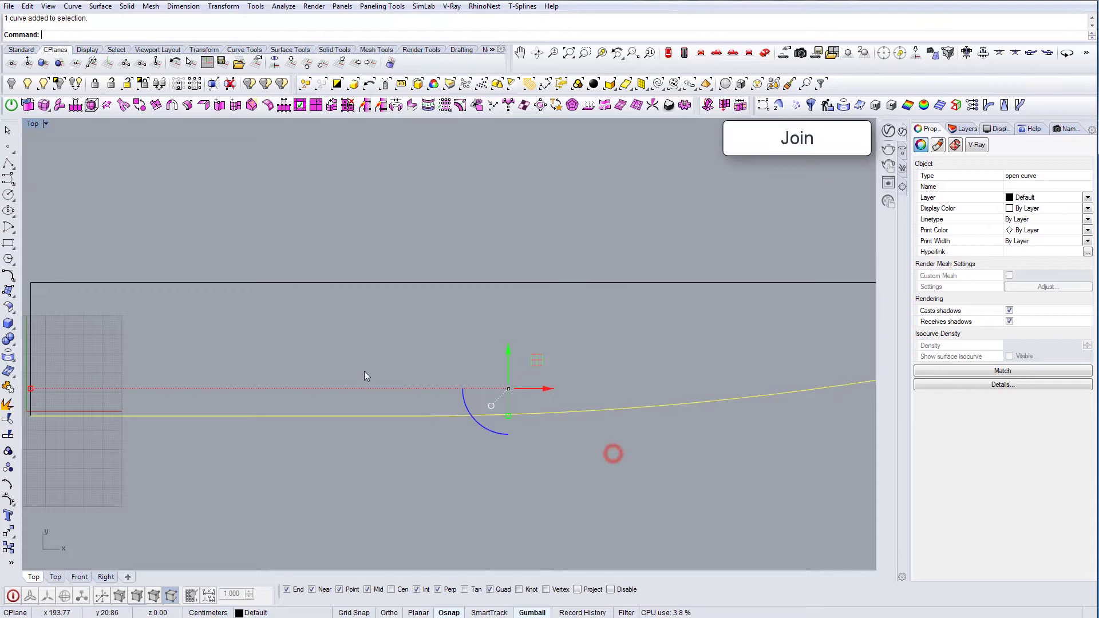
scroll(359, 372, down, 4)
right_drag(365, 371, 376, 383)
scroll(378, 383, up, 4)
key(Escape)
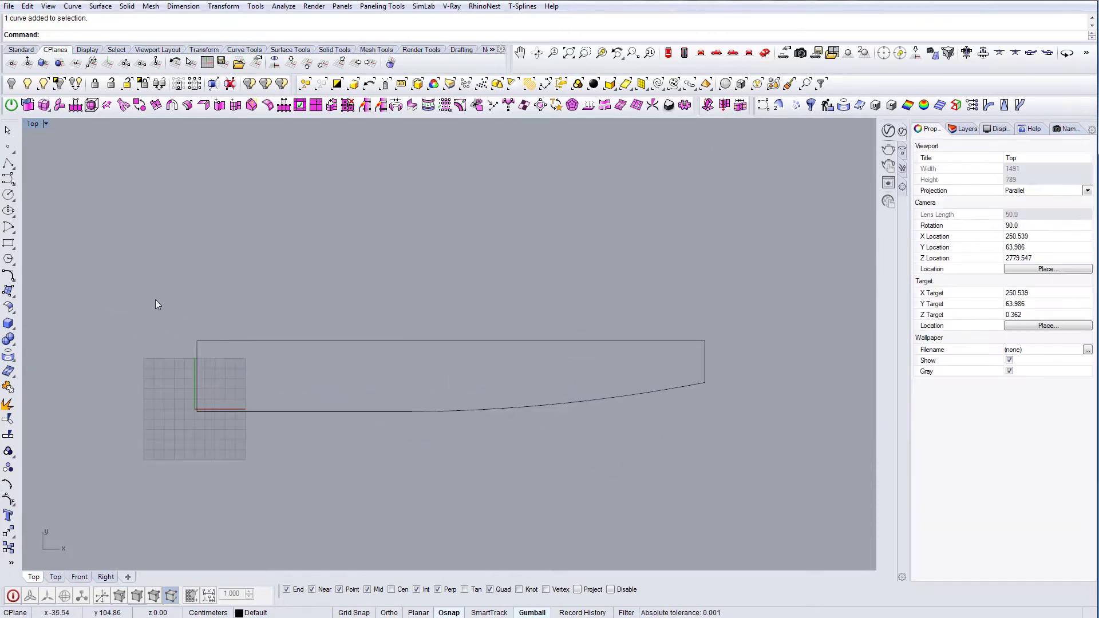
- Extrude the four desk footprint curves vertically to a height of 115 cm
drag(139, 279, 835, 451)
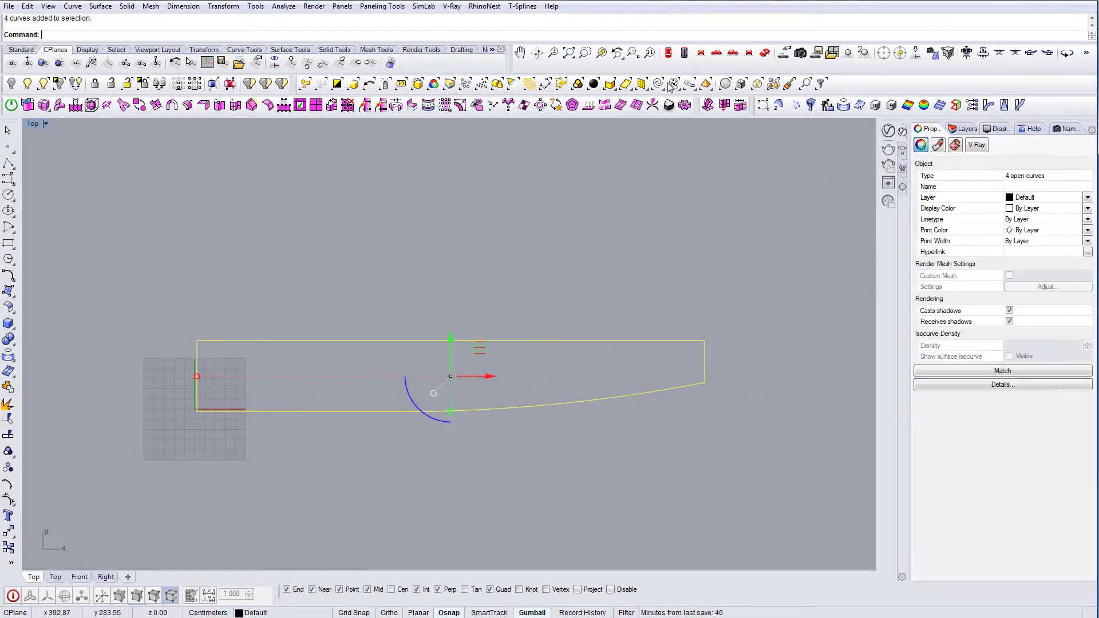
click(764, 53)
mouse_move(466, 353)
right_down()
mouse_move(439, 348)
mouse_move(458, 351)
right_up()
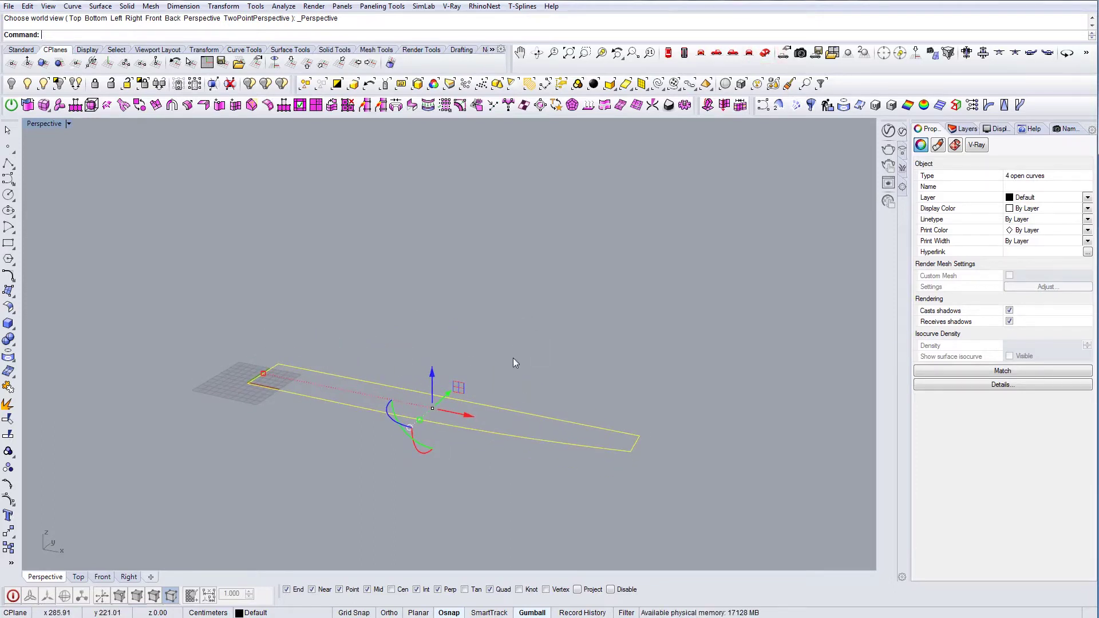
text(ExtrudeCrv)
key(Return)
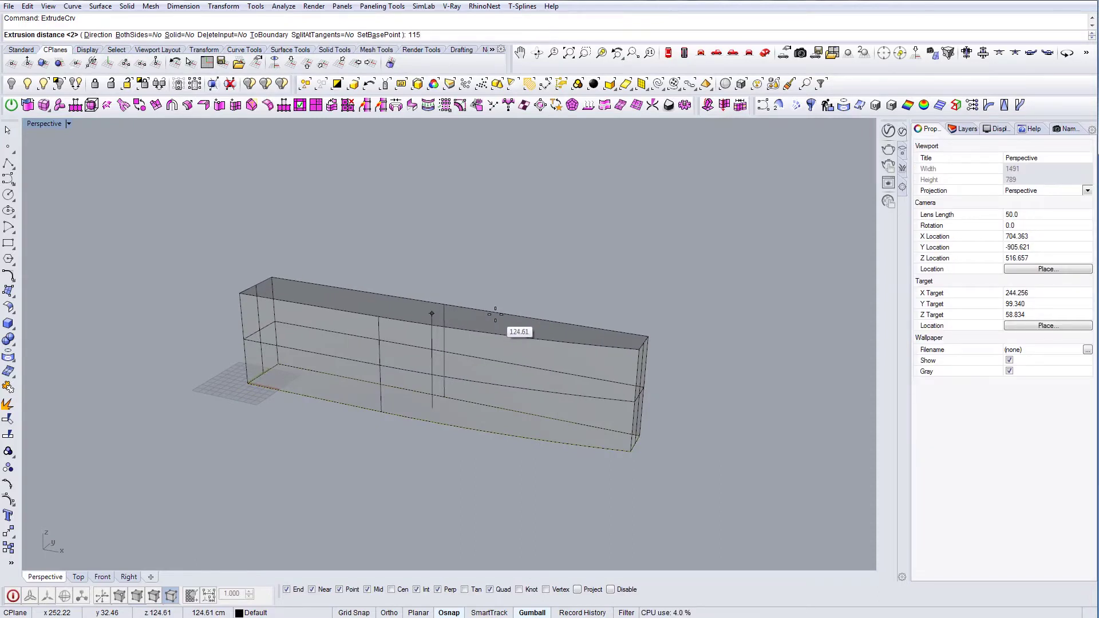
text(115)
key(Return)
key(Escape)
right_drag(496, 315, 510, 373)
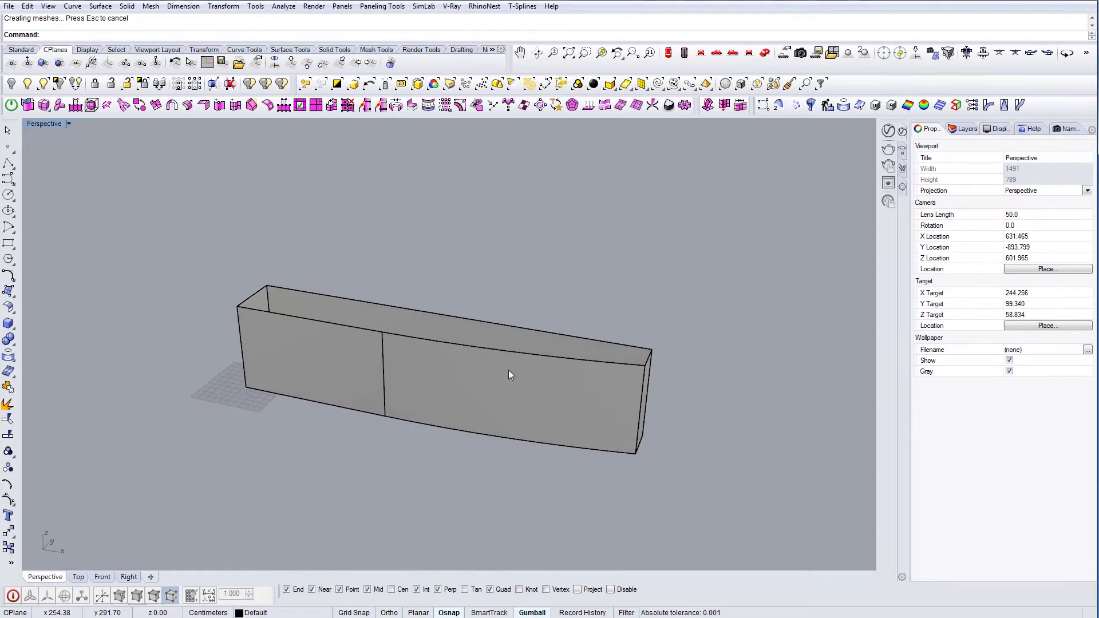
- Join the extruded desk walls together and cap the open ends into a closed solid
click(510, 375)
drag(206, 246, 730, 507)
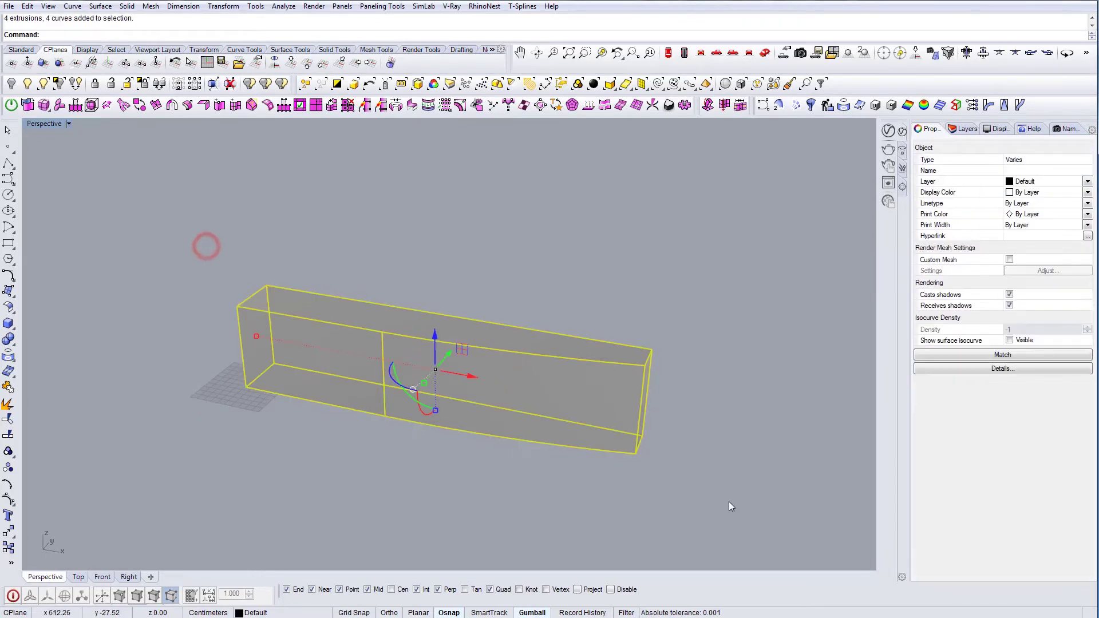
key(ctrl+j)
key(Return)
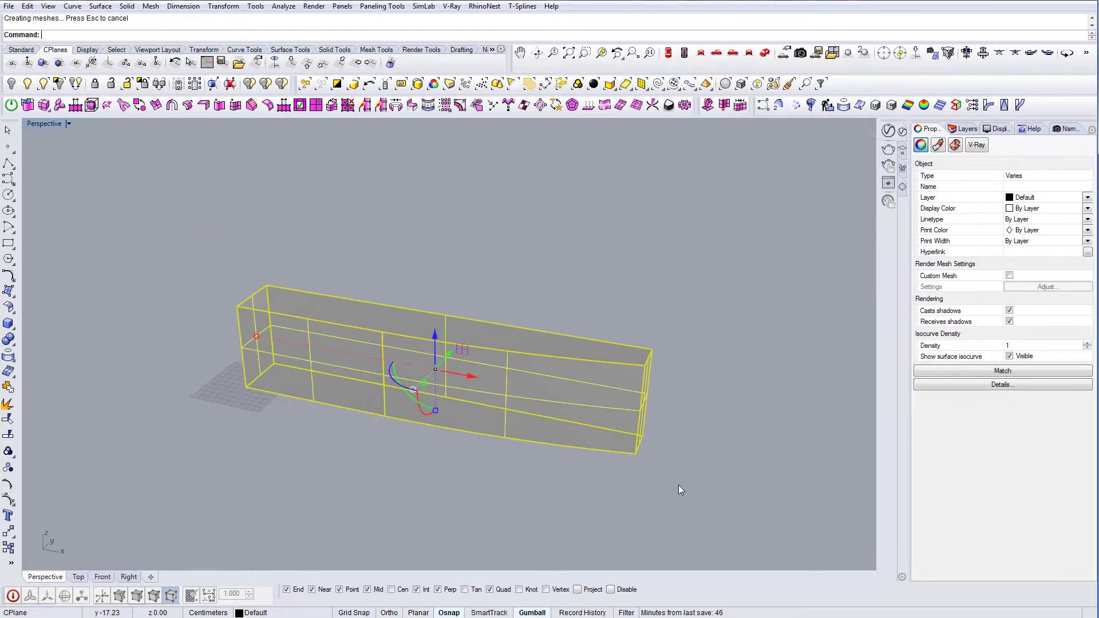
click(562, 392)
text(Cap)
key(Return)
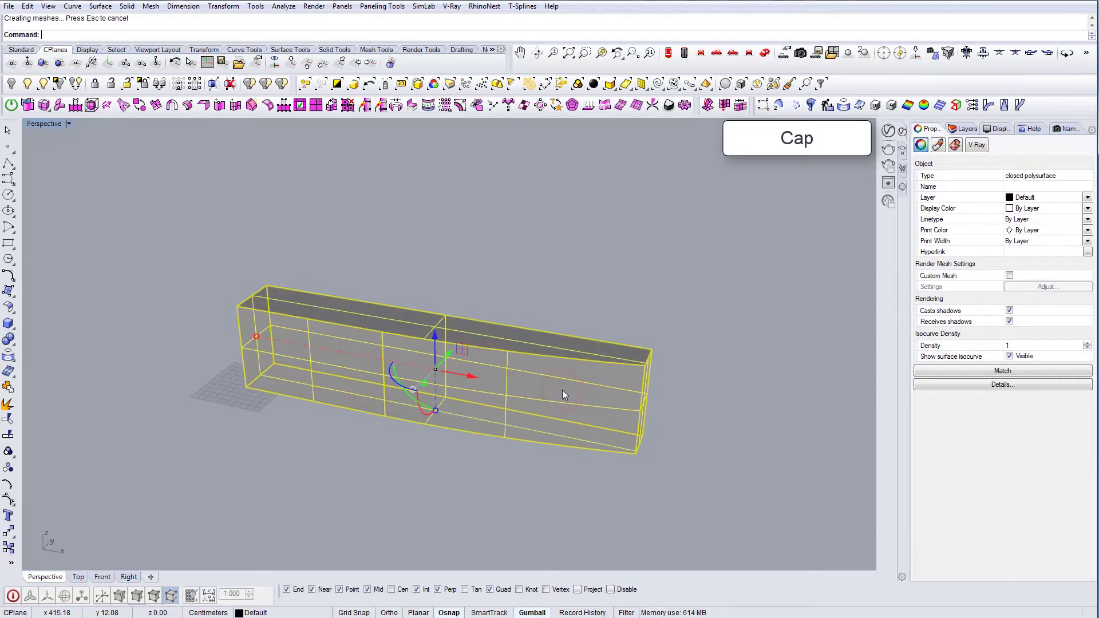
- In the front view, draw a horizontal line from the middle of the desk's left edge to beyond its right end, checking the reference photo
mouse_move(562, 390)
right_down()
mouse_move(365, 511)
mouse_move(192, 395)
mouse_move(201, 375)
mouse_move(422, 358)
mouse_move(286, 377)
mouse_move(400, 328)
mouse_move(420, 284)
mouse_move(693, 36)
right_up()
click(702, 54)
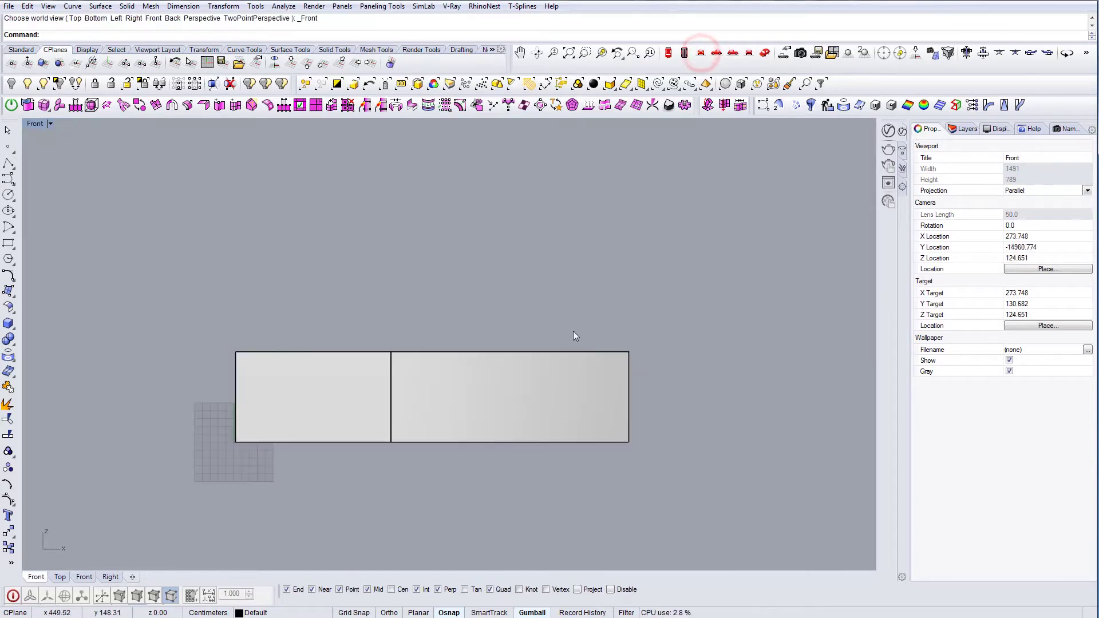
right_drag(487, 352, 411, 369)
text(l)
key(Return)
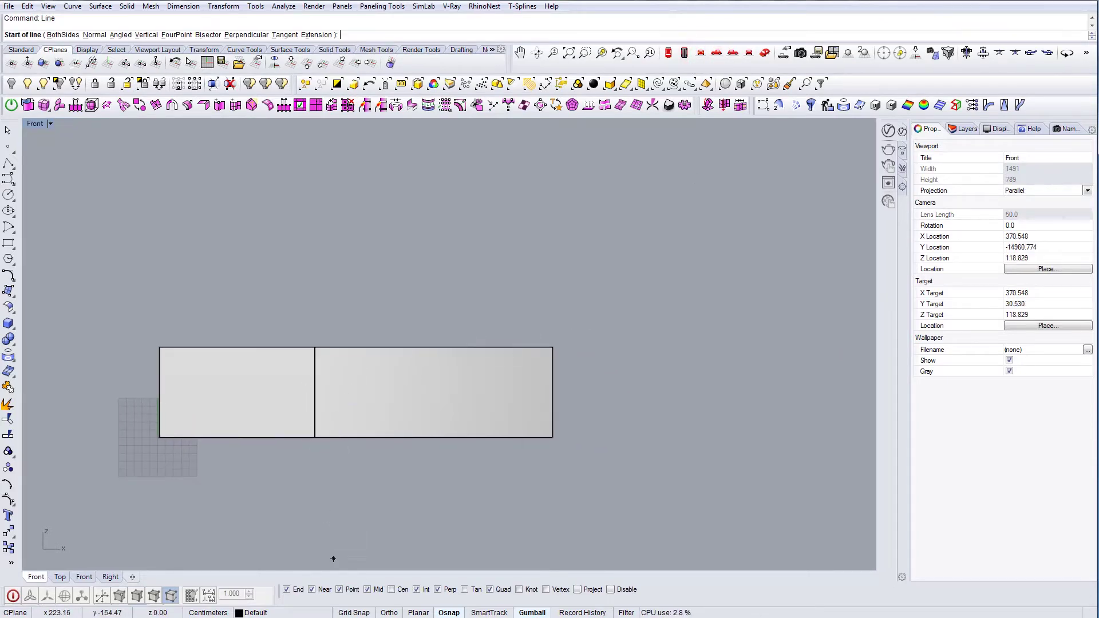
click(338, 617)
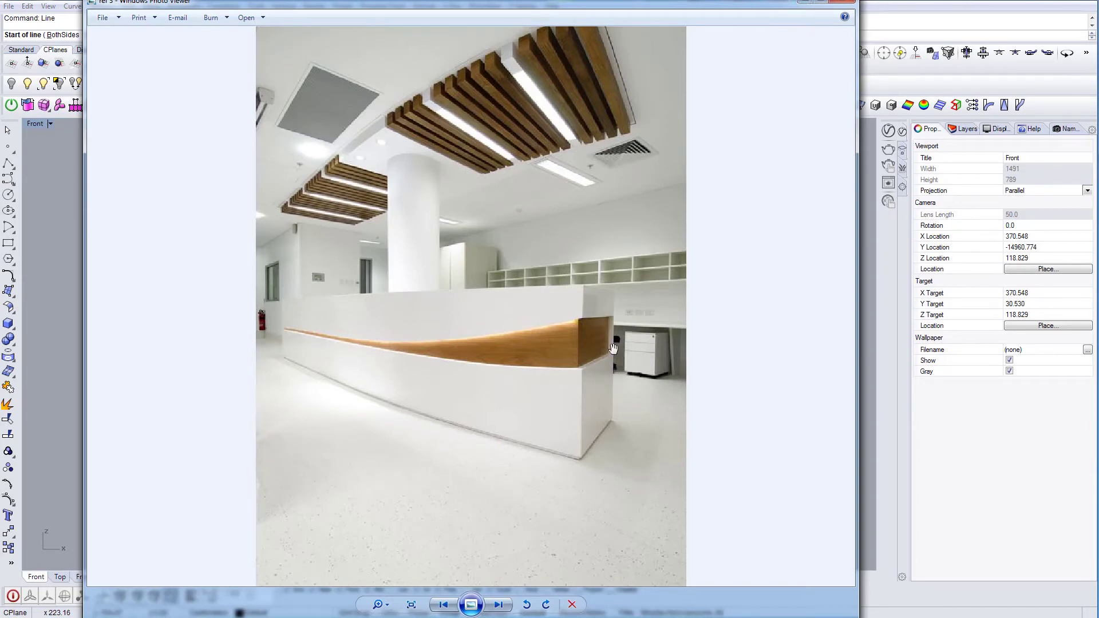
click(800, 4)
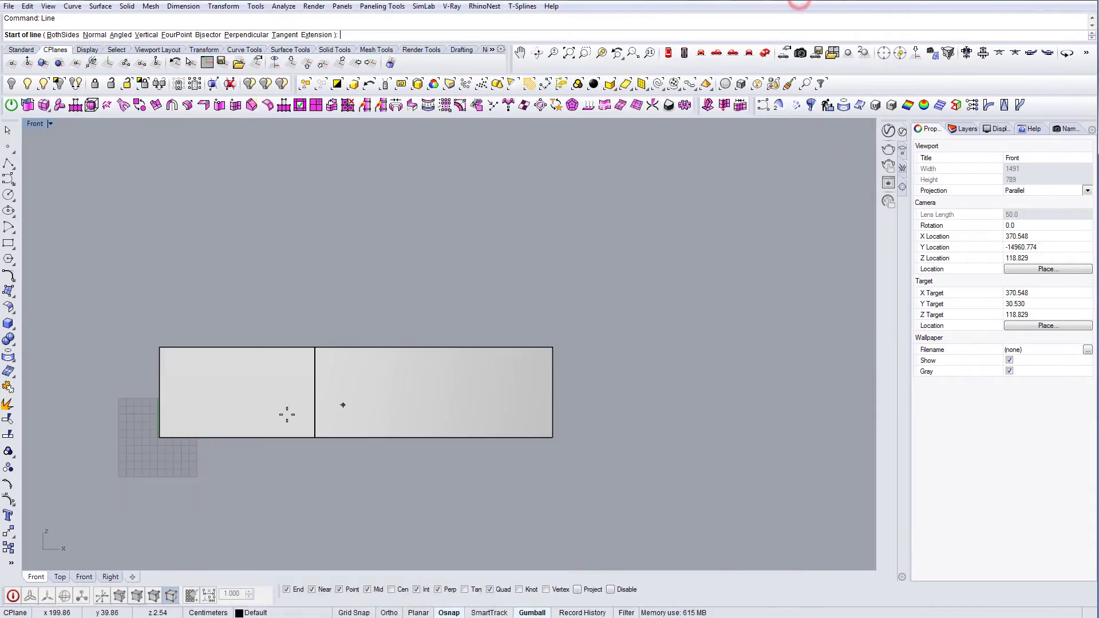
click(160, 392)
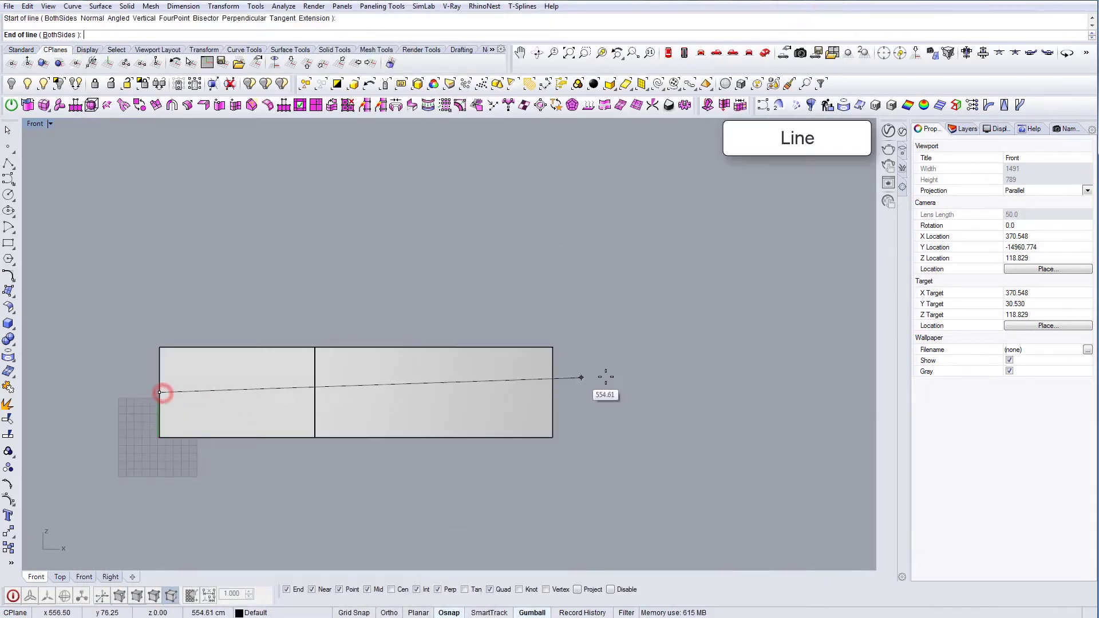
click(679, 392)
right_drag(393, 314, 457, 304)
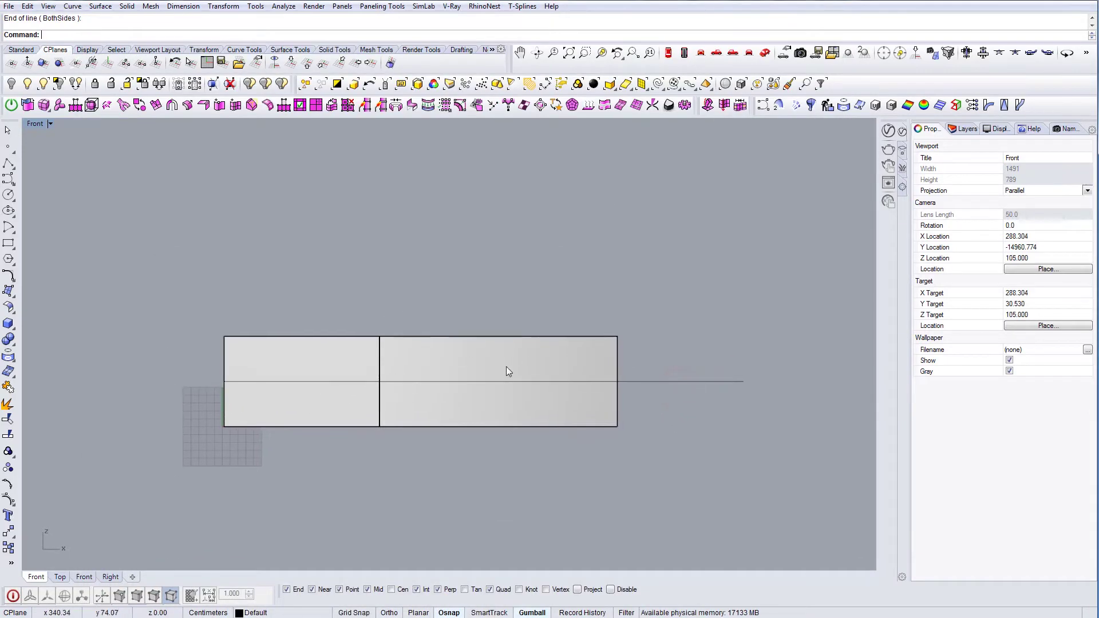
- Duplicate the horizontal line a short distance above the original
right_drag(678, 417, 642, 410)
drag(616, 359, 615, 360)
right_drag(422, 358, 469, 371)
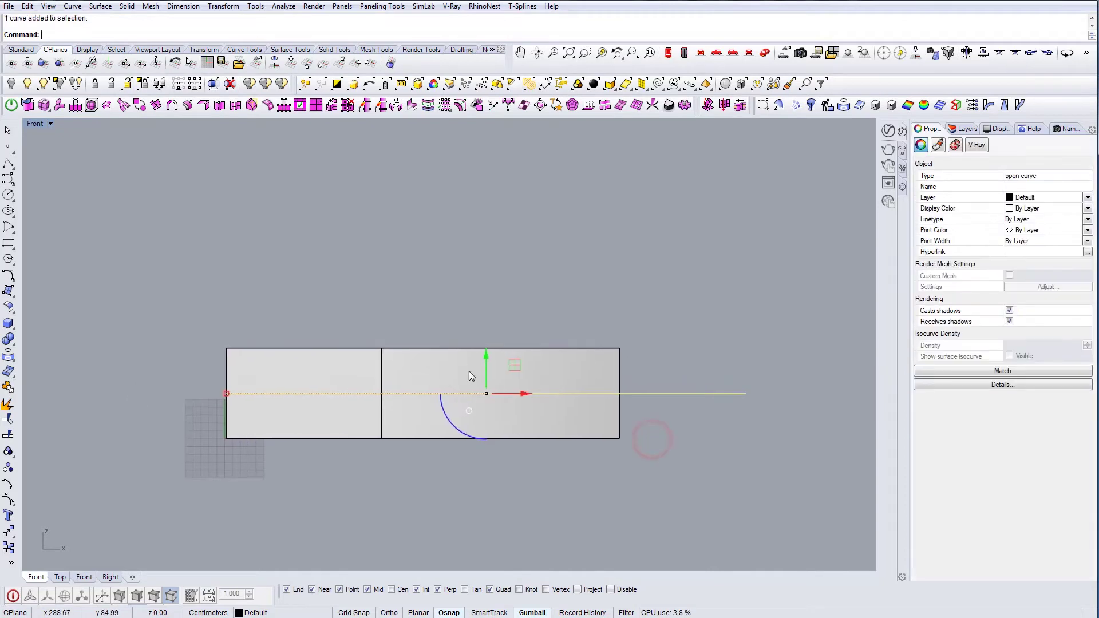
drag(490, 370, 480, 359)
click(627, 376)
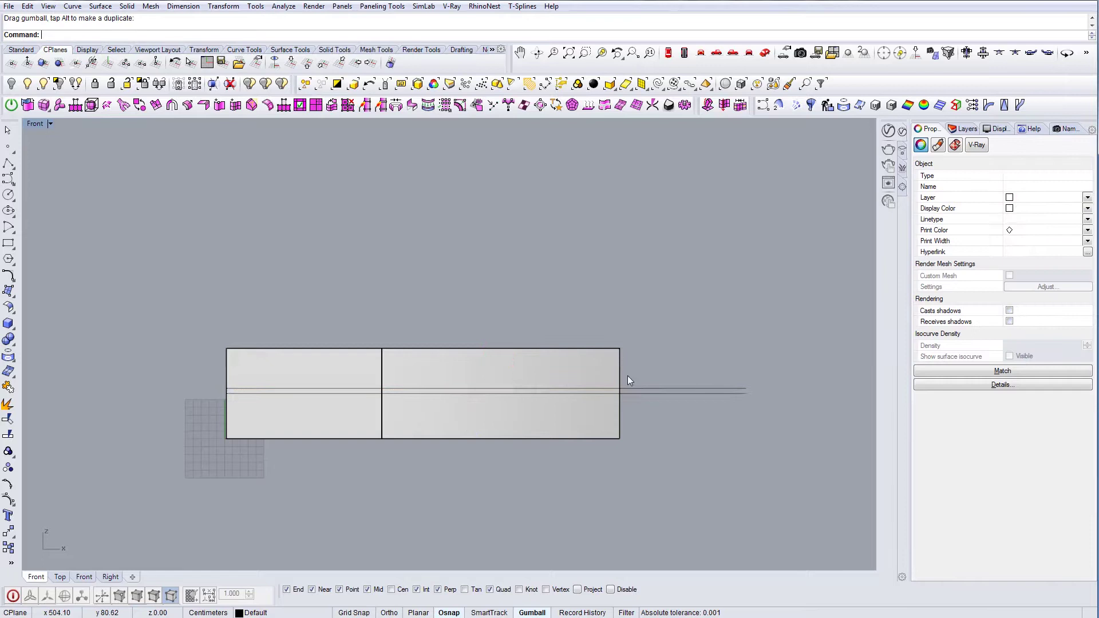
- Duplicate the upper of the two horizontal lines higher up, just below the desk's top edge
click(657, 392)
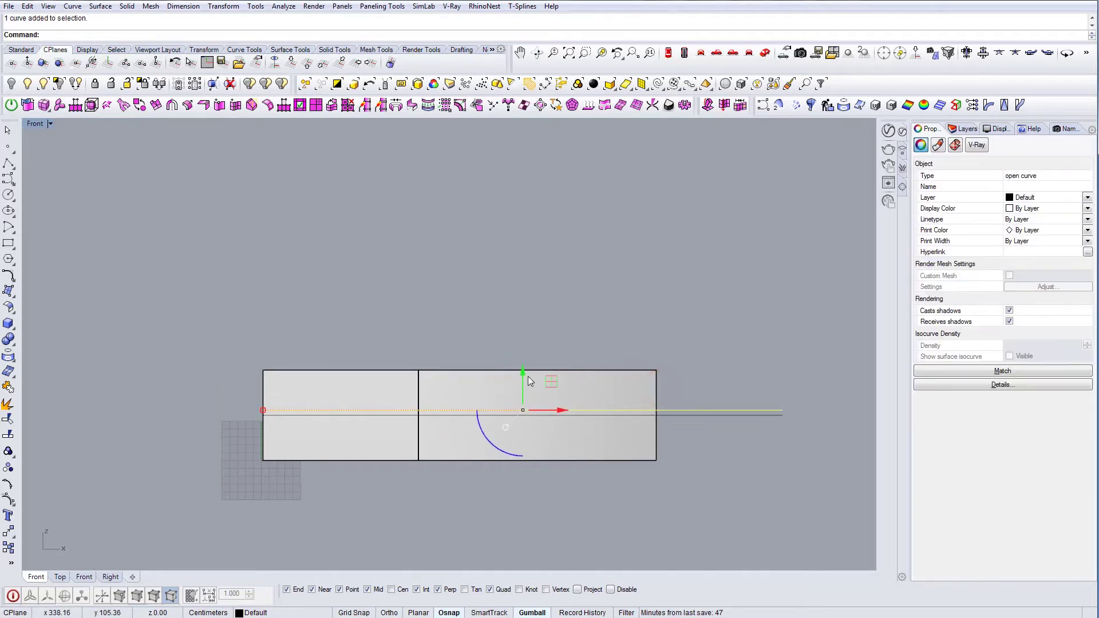
drag(523, 374, 523, 350)
key(Escape)
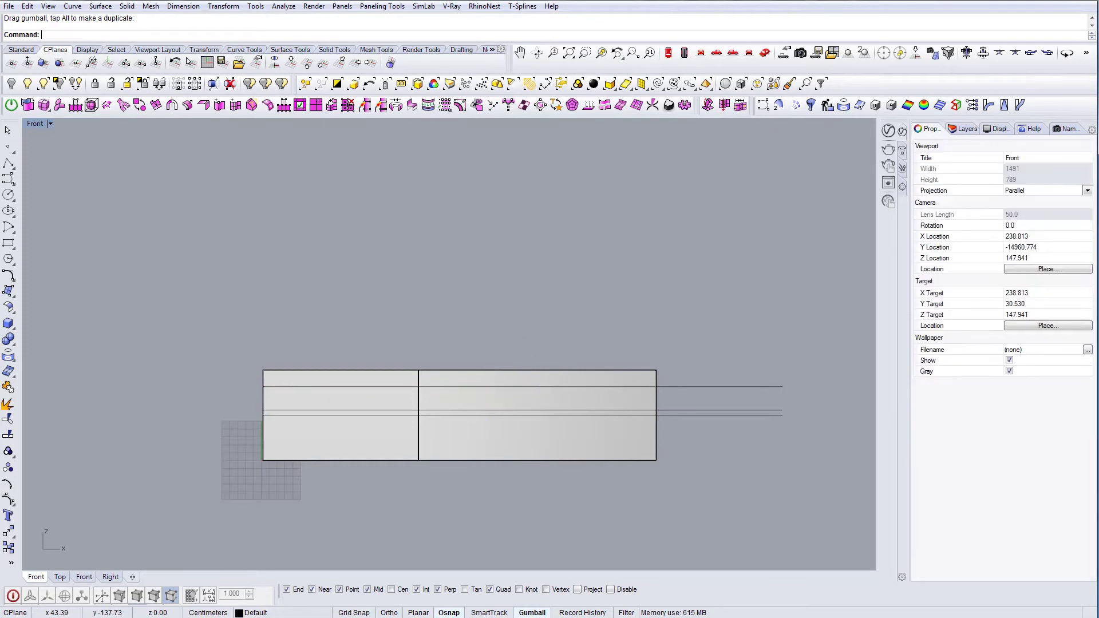
- Check the wood inlay in the reference photo and hide the closed desk solid so only the curves show
click(350, 617)
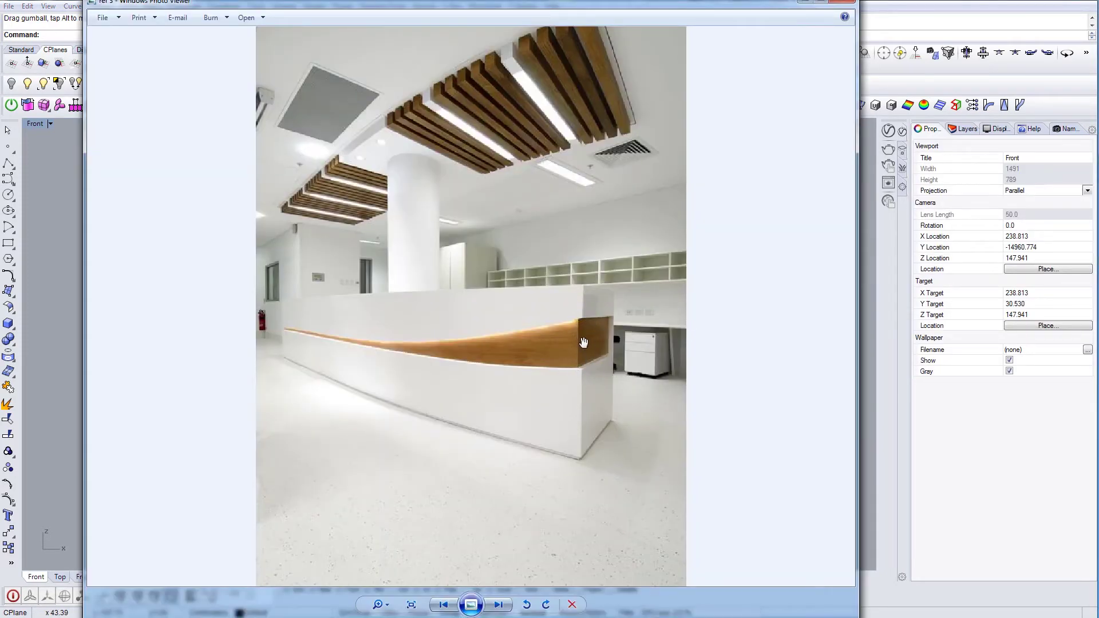
click(800, 7)
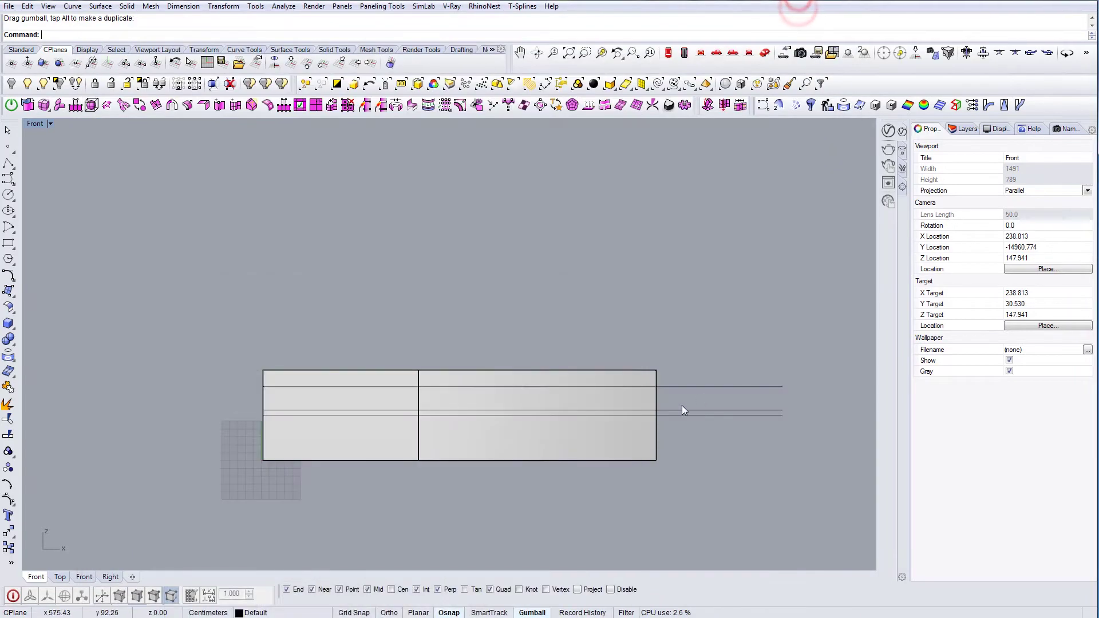
click(453, 400)
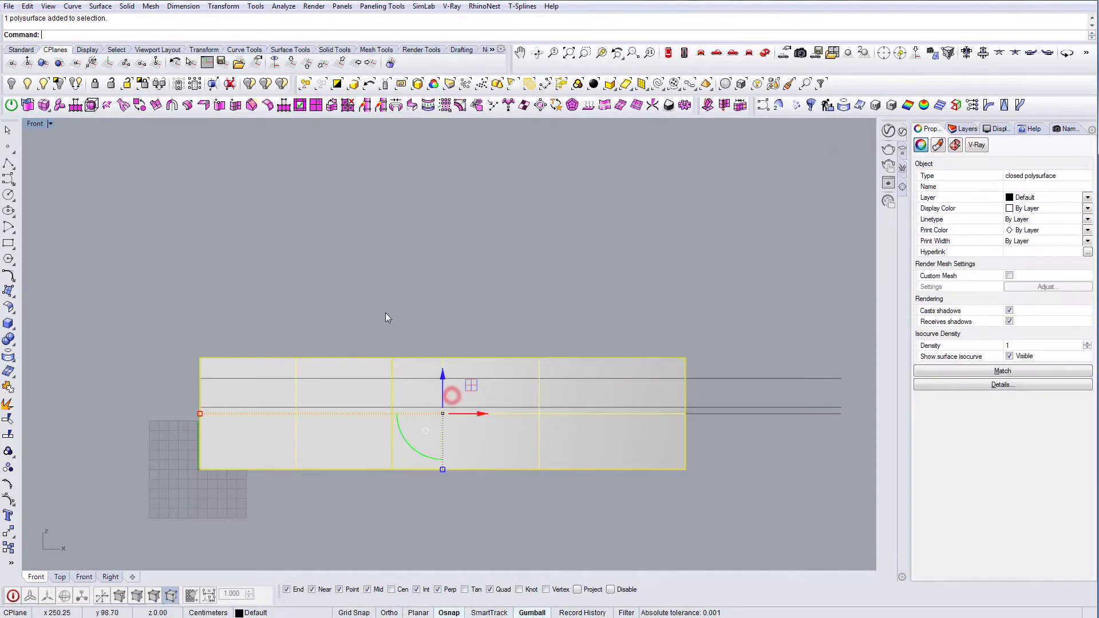
click(11, 83)
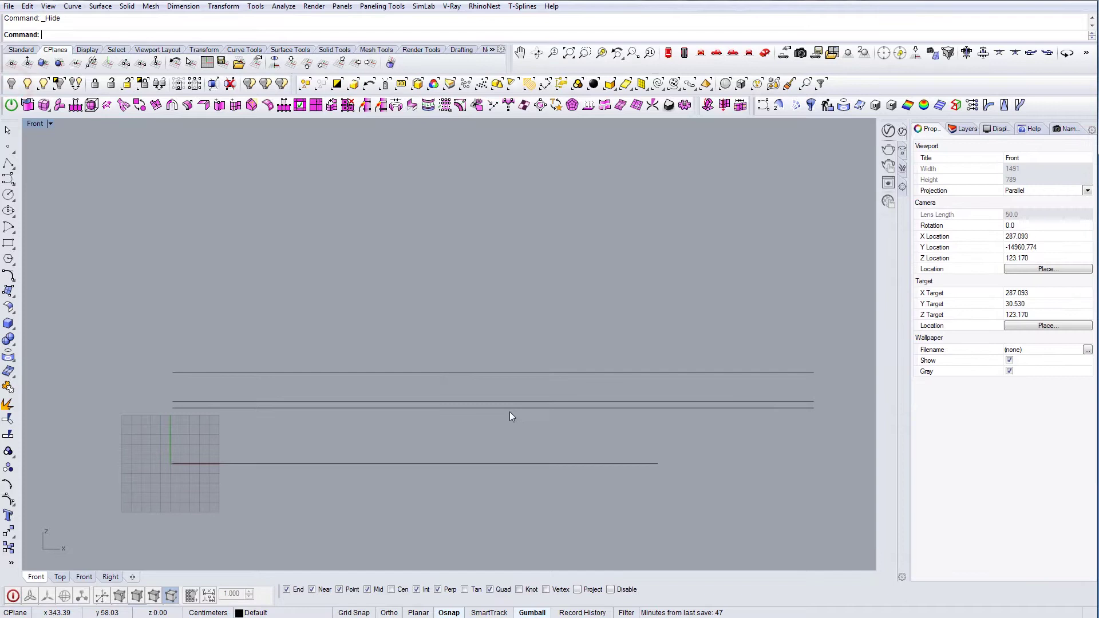
right_drag(374, 405, 378, 411)
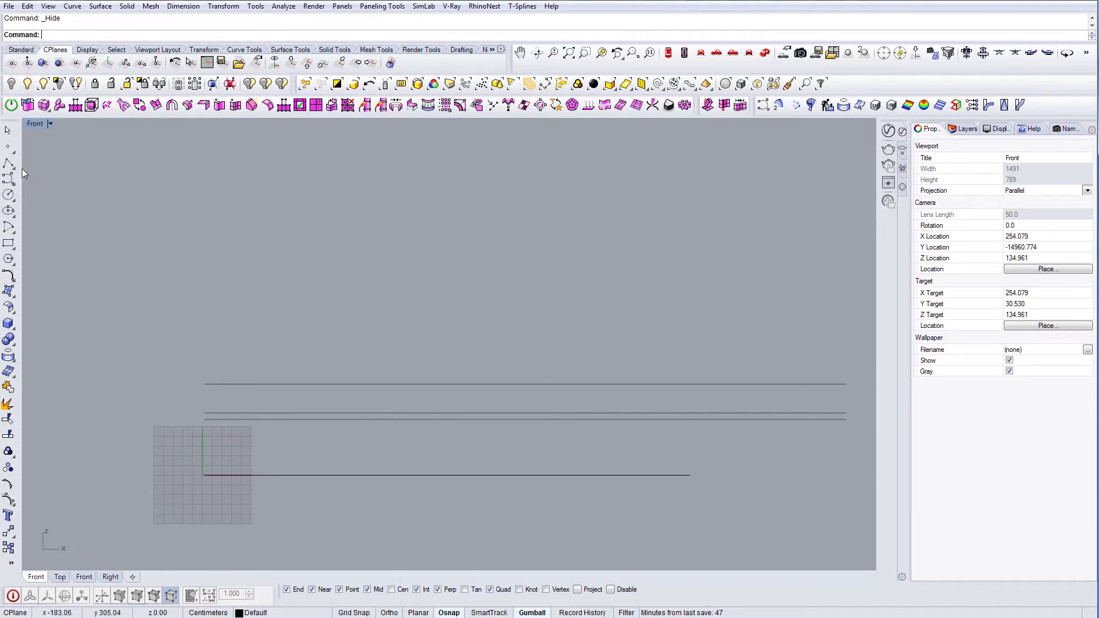
right_drag(552, 437, 543, 434)
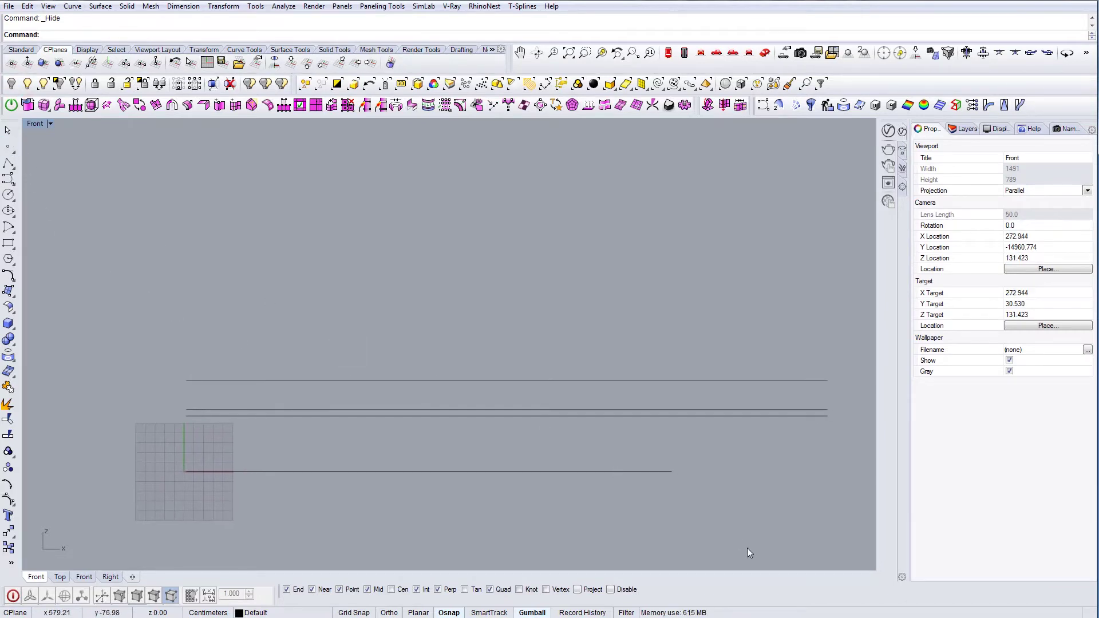
- Draw a vertical line from the right end of the footprint up past all three horizontal lines
text(line)
key(Return)
click(671, 472)
click(671, 315)
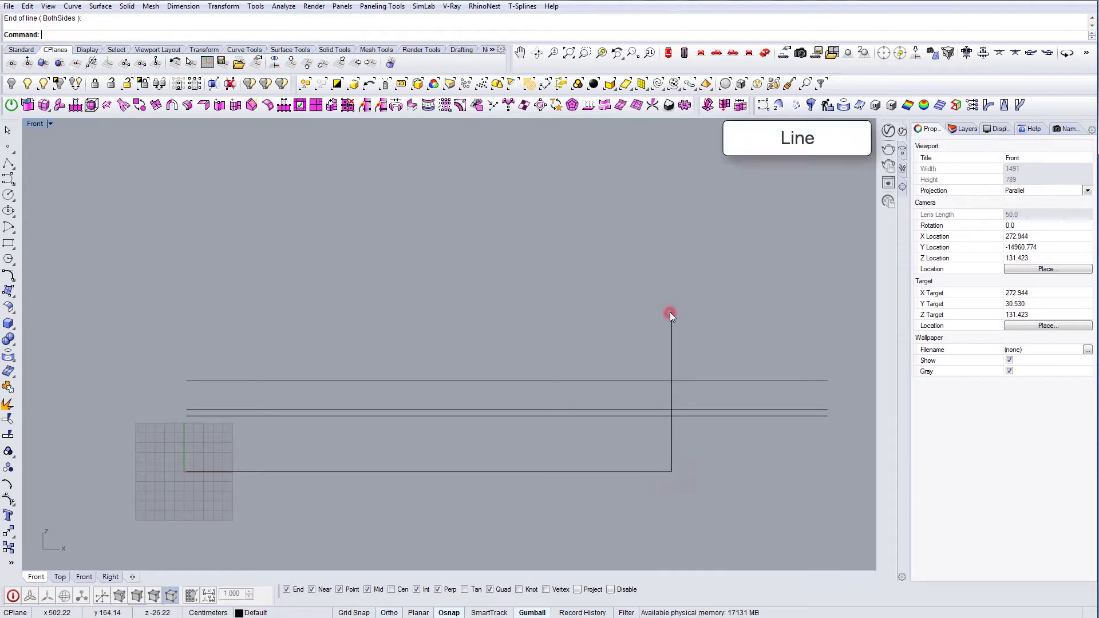
right_drag(284, 323, 312, 305)
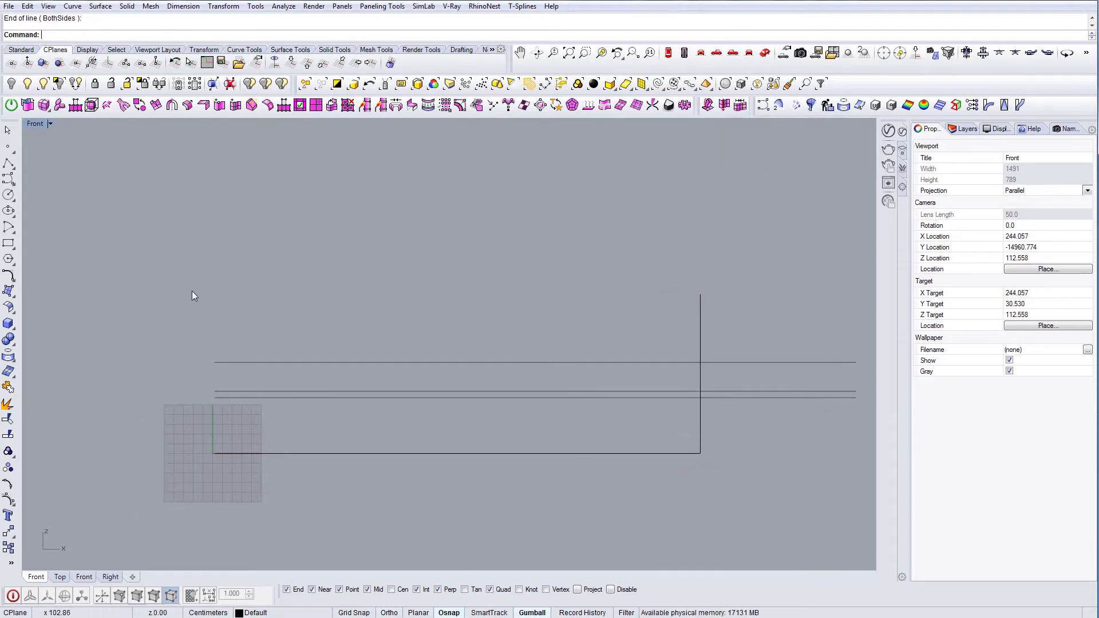
- Place point objects where the top horizontal line crosses the vertical line and partway along the middle horizontal line
click(9, 148)
click(700, 363)
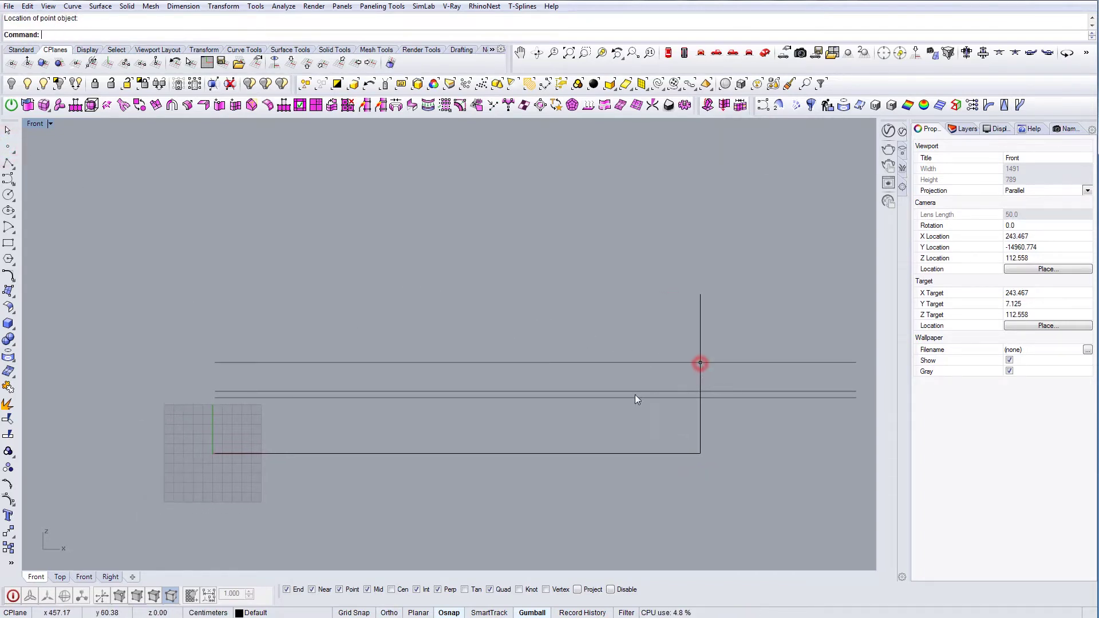
click(9, 147)
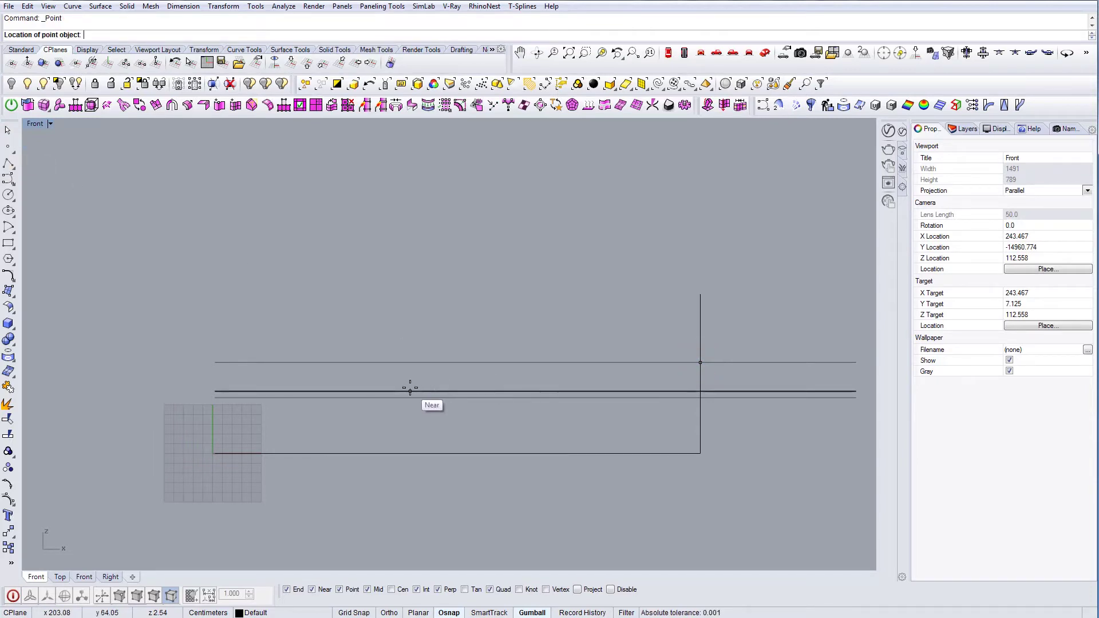
click(404, 390)
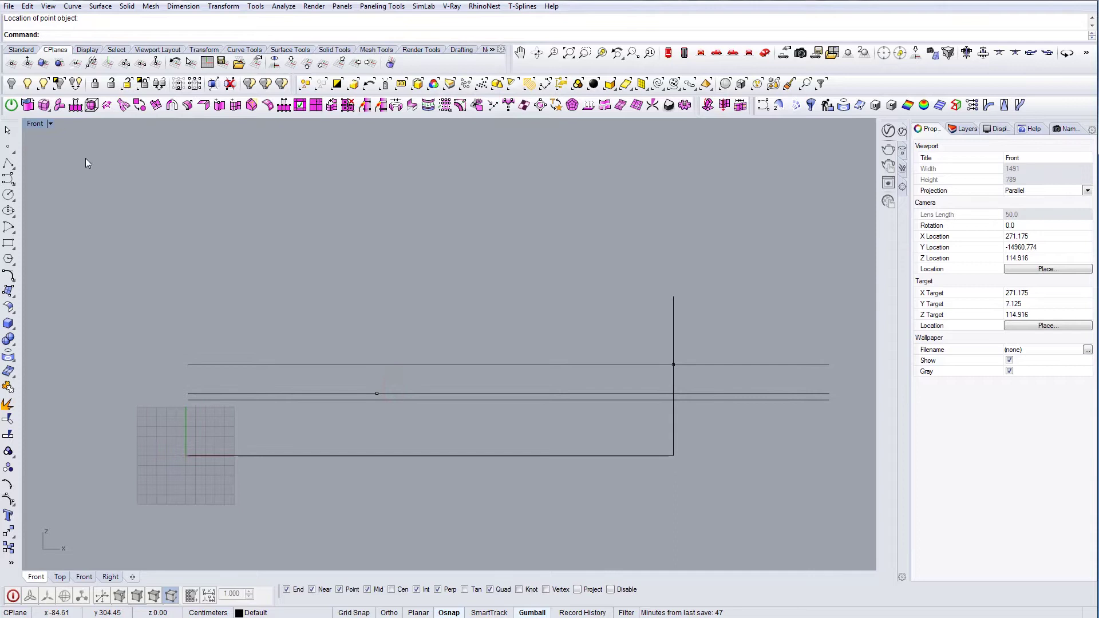
- Draw a tangent circle touching the middle horizontal line near its point and passing through the point on the vertical line
click(10, 195)
click(26, 216)
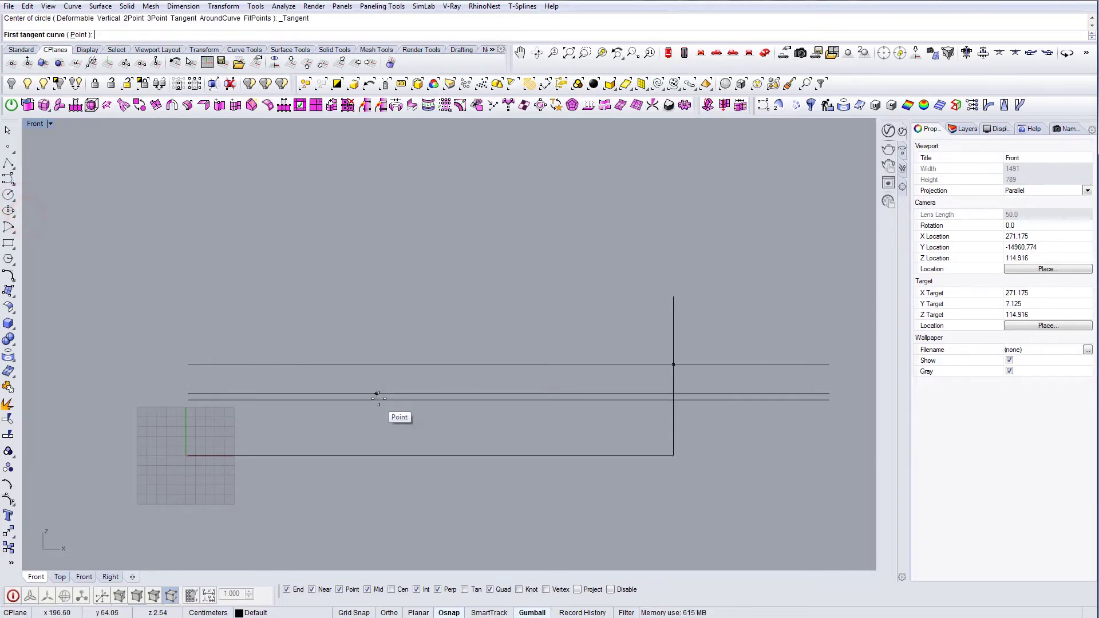
click(376, 393)
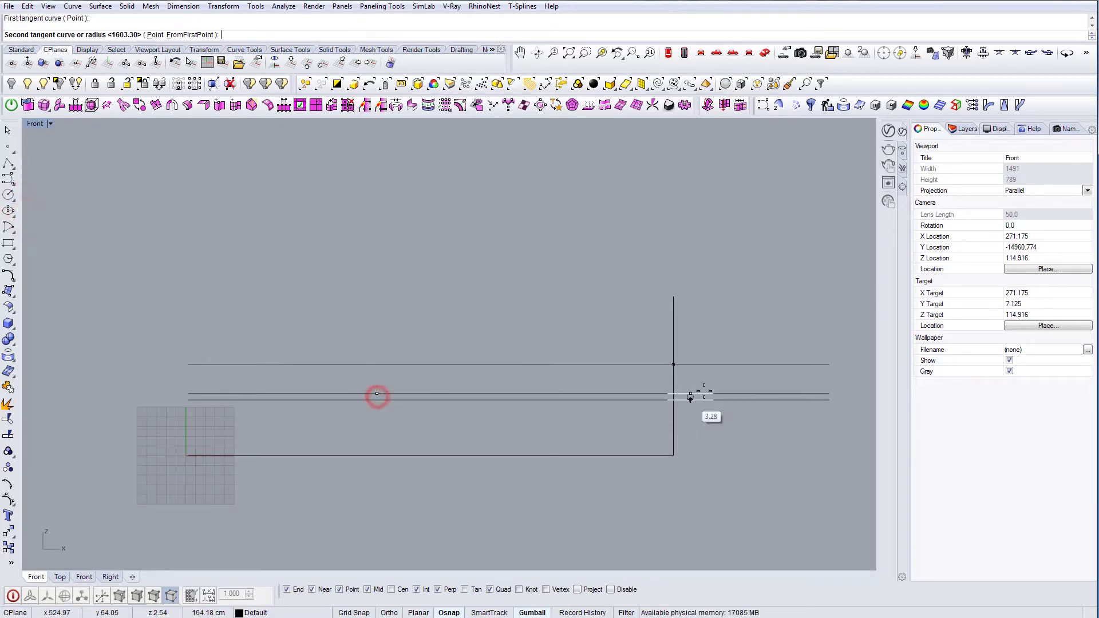
click(672, 365)
scroll(535, 307, down, 4)
right_drag(249, 272, 339, 294)
scroll(307, 314, down, 4)
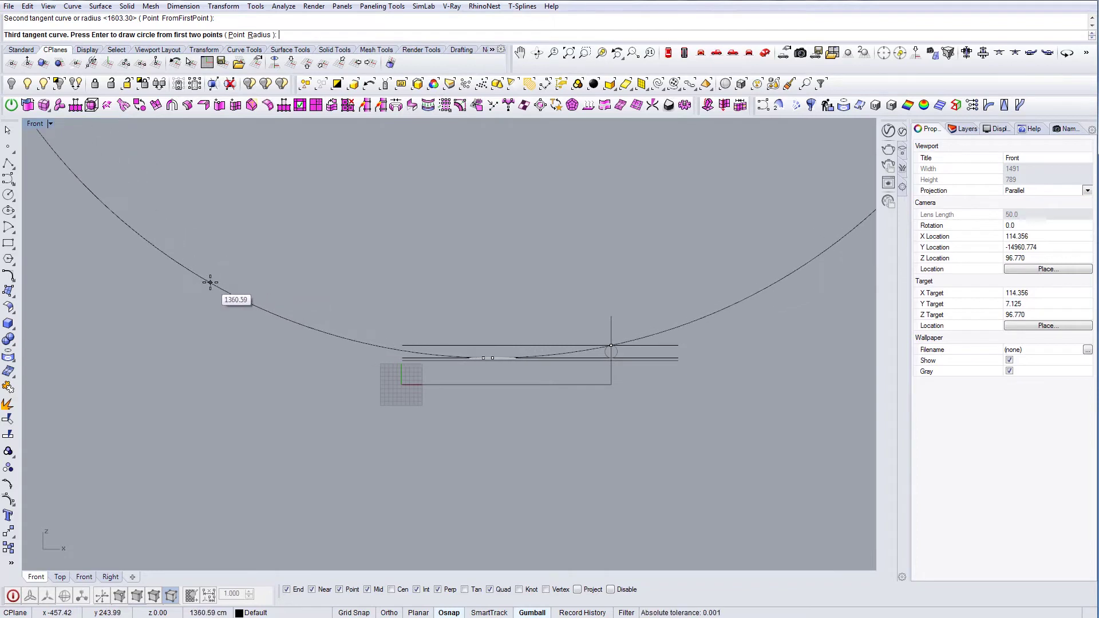
click(220, 280)
- Trim the circle to the arc between the two points and trim the middle line between that arc and the vertical line
scroll(590, 366, up, 3)
text(trim)
key(Return)
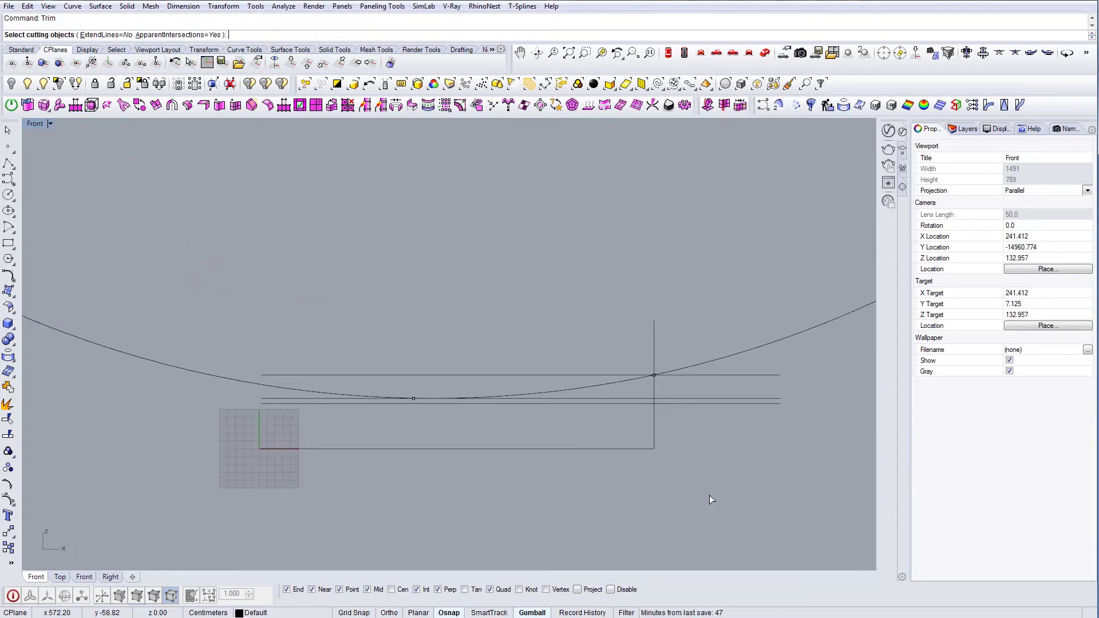
right_click(709, 495)
click(717, 360)
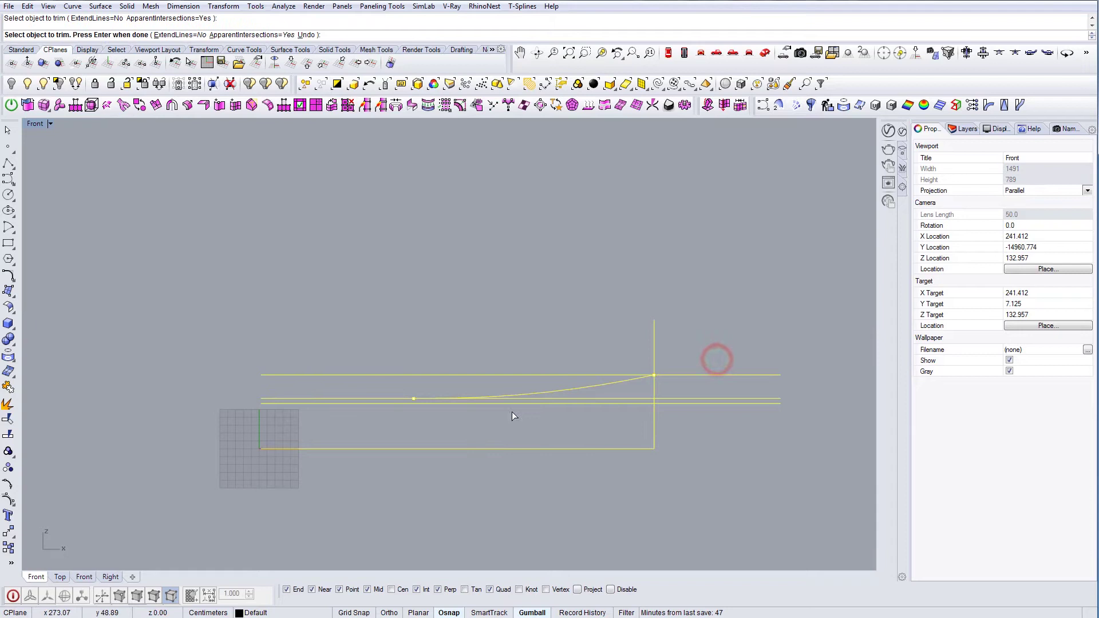
scroll(609, 394, up, 3)
click(606, 394)
scroll(690, 376, up, 8)
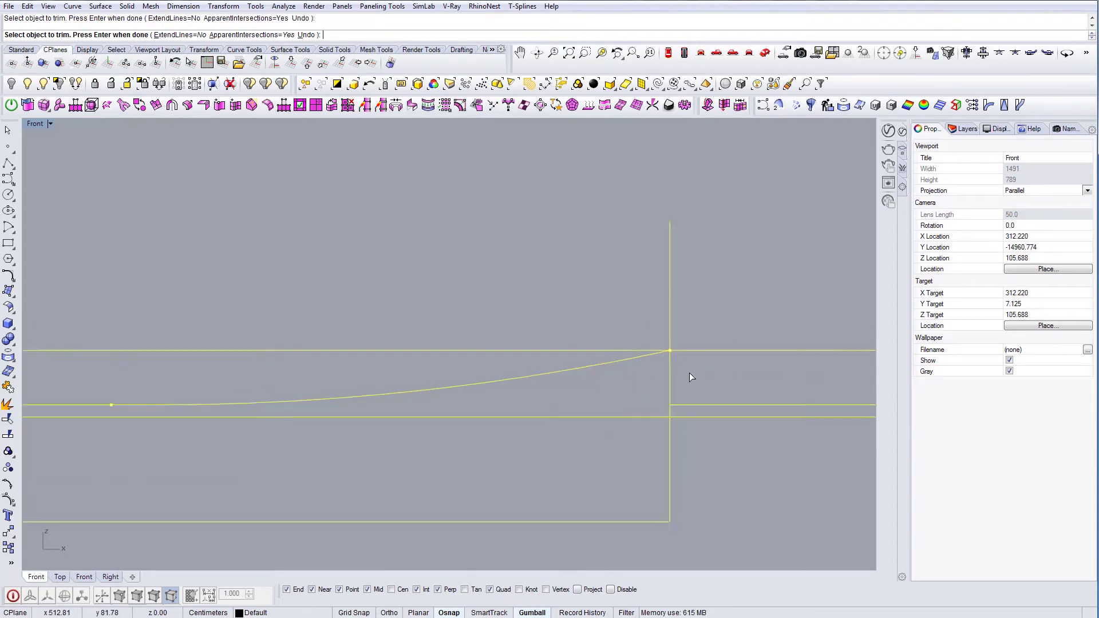
right_click(689, 374)
- Delete the point object where the arc meets the vertical line
drag(622, 319, 681, 368)
scroll(675, 375, down, 8)
key(Delete)
- Delete the vertical construction line and the remaining point object where the arc meets the middle horizontal line
click(710, 400)
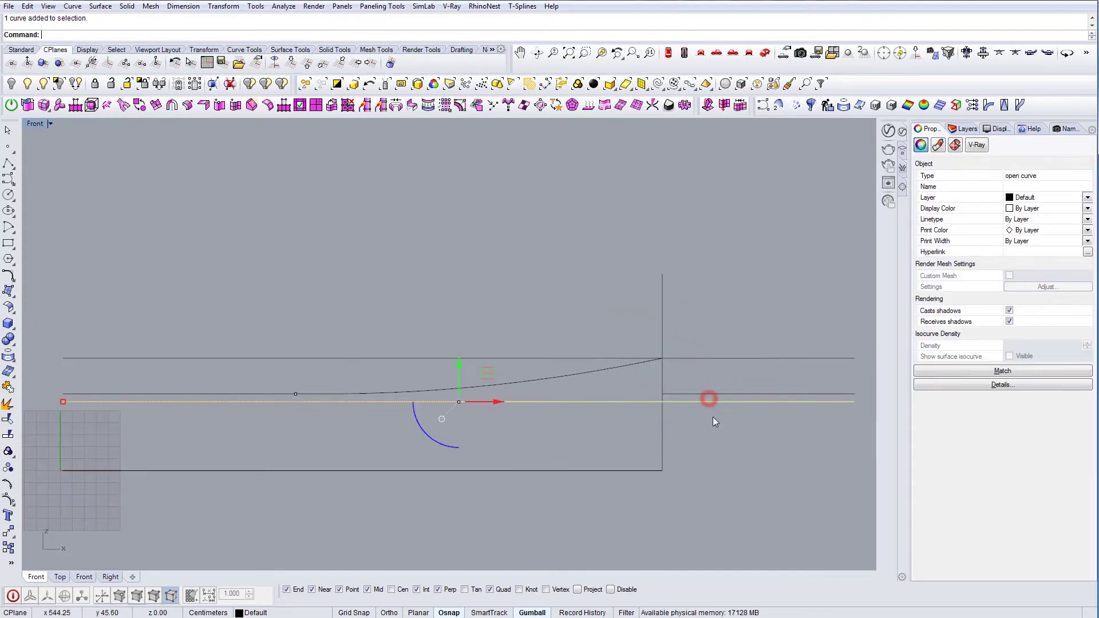
click(697, 380)
click(662, 376)
key(Delete)
scroll(220, 394, up, 2)
scroll(295, 405, up, 2)
drag(306, 373, 335, 394)
key(Delete)
- Try to join the arc with the middle horizontal line where the two meet
click(335, 391)
scroll(363, 394, up, 4)
click(392, 390)
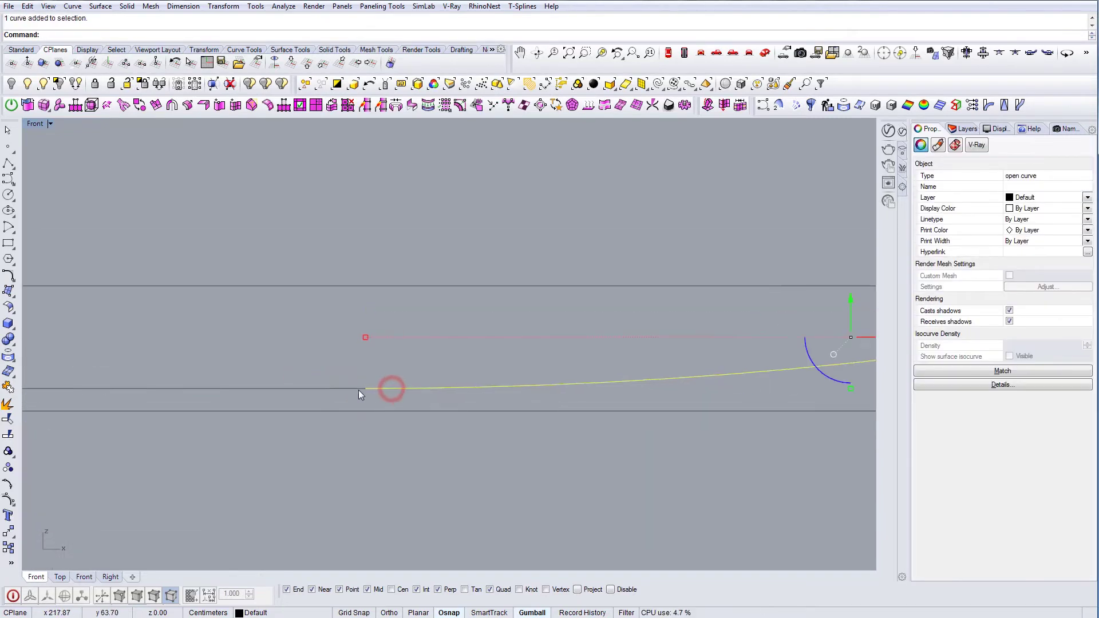
scroll(363, 393, up, 12)
drag(456, 355, 387, 263)
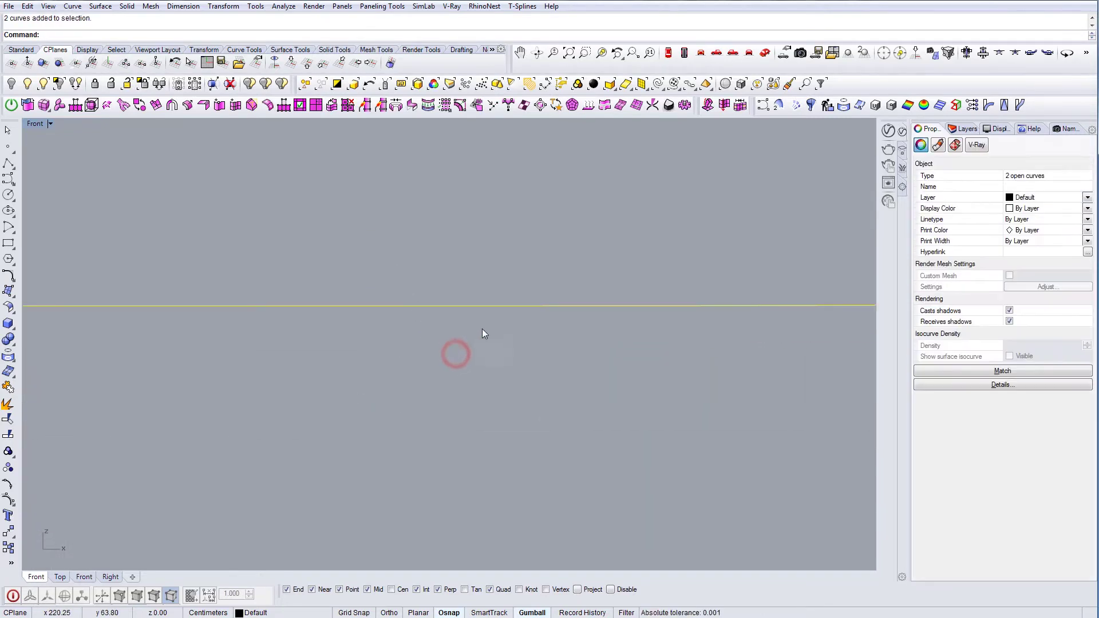
right_drag(482, 334, 535, 383)
drag(581, 432, 403, 304)
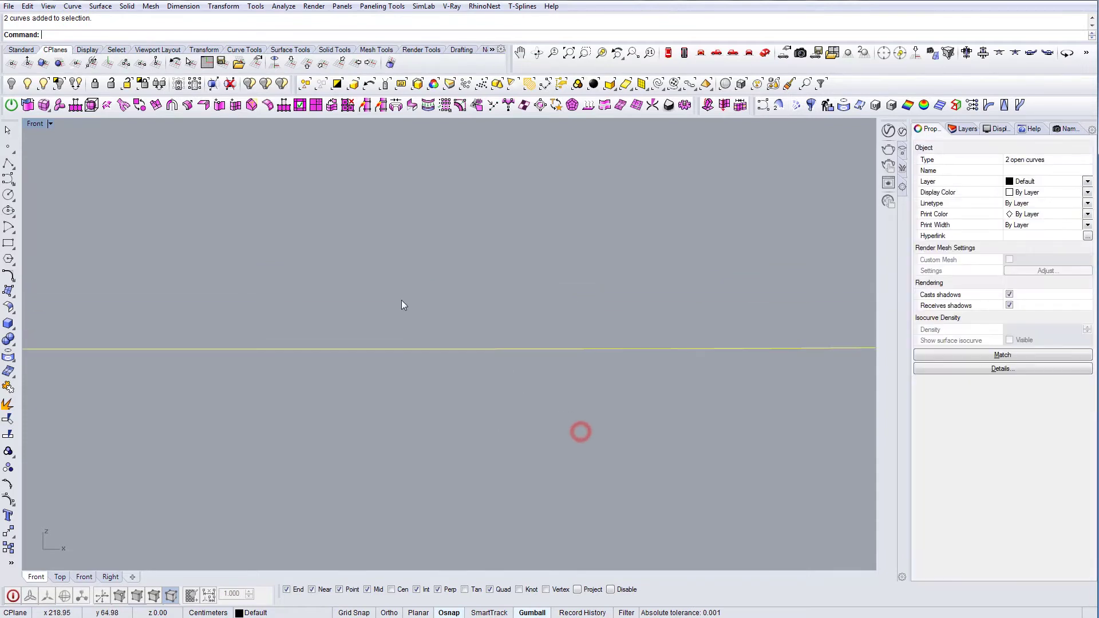
scroll(412, 312, down, 6)
right_drag(494, 359, 386, 375)
scroll(385, 371, down, 6)
text(Join)
key(Return)
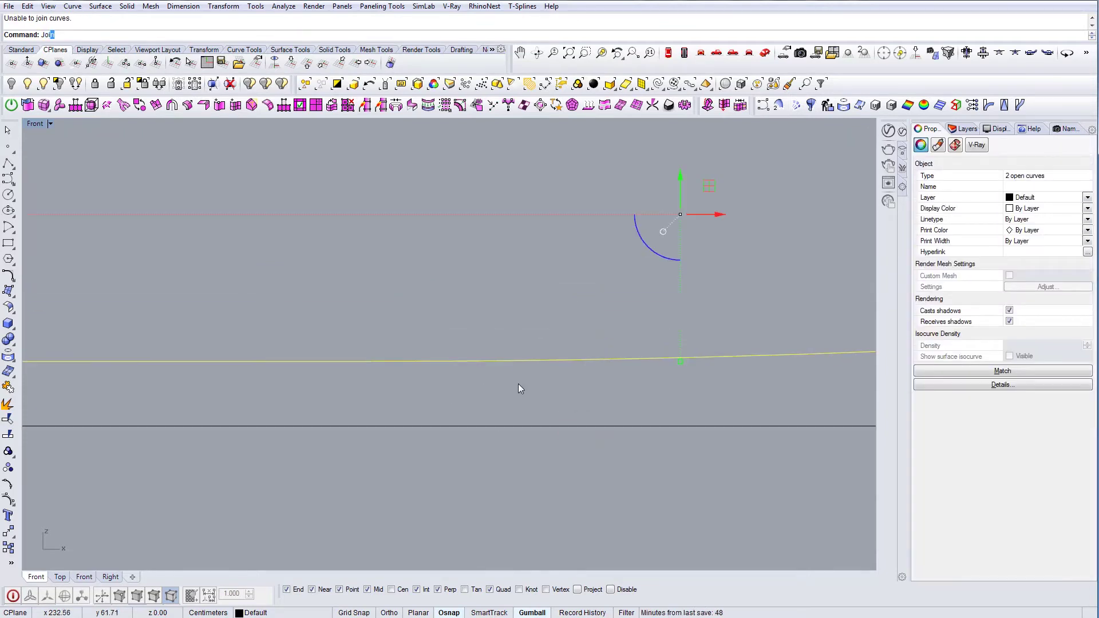
key(Escape)
- Show the arc's control points and raise its end point slightly off the middle horizontal line
click(568, 364)
scroll(361, 361, up, 3)
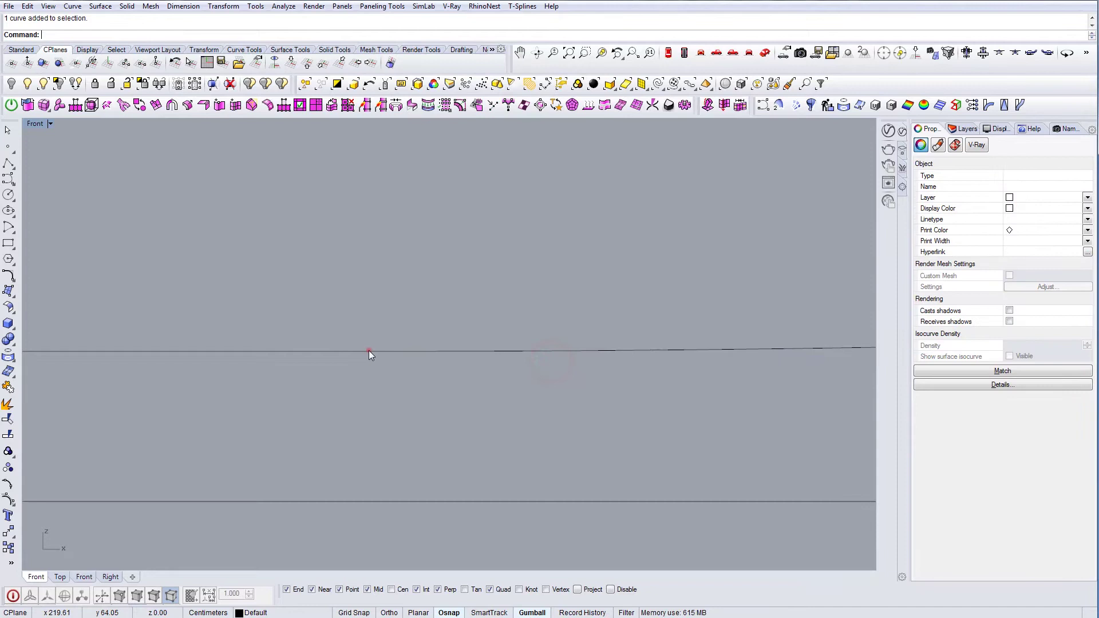
click(369, 350)
click(387, 349)
click(389, 348)
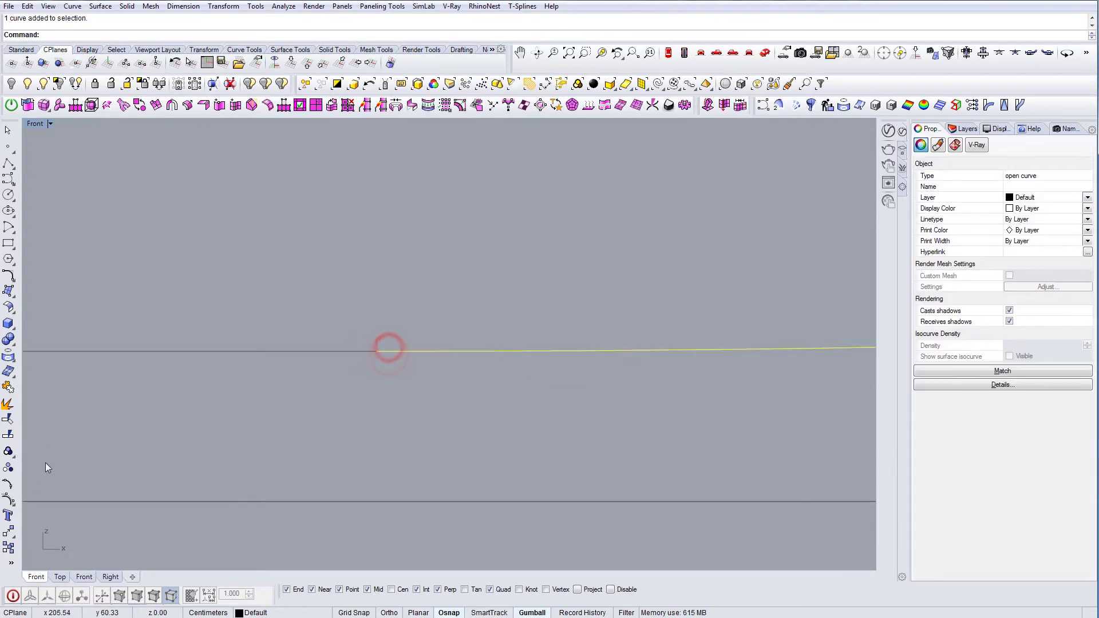
key(F10)
drag(321, 299, 387, 361)
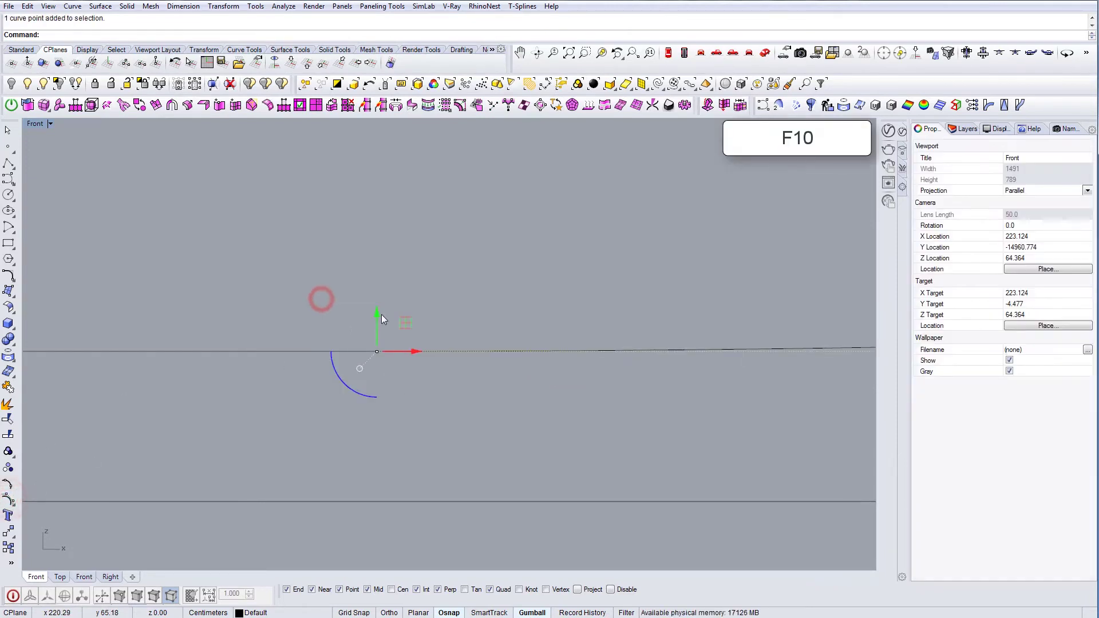
drag(380, 314, 379, 297)
- Move the arc's raised end control point exactly onto the end point of the middle horizontal line
text(m)
key(Return)
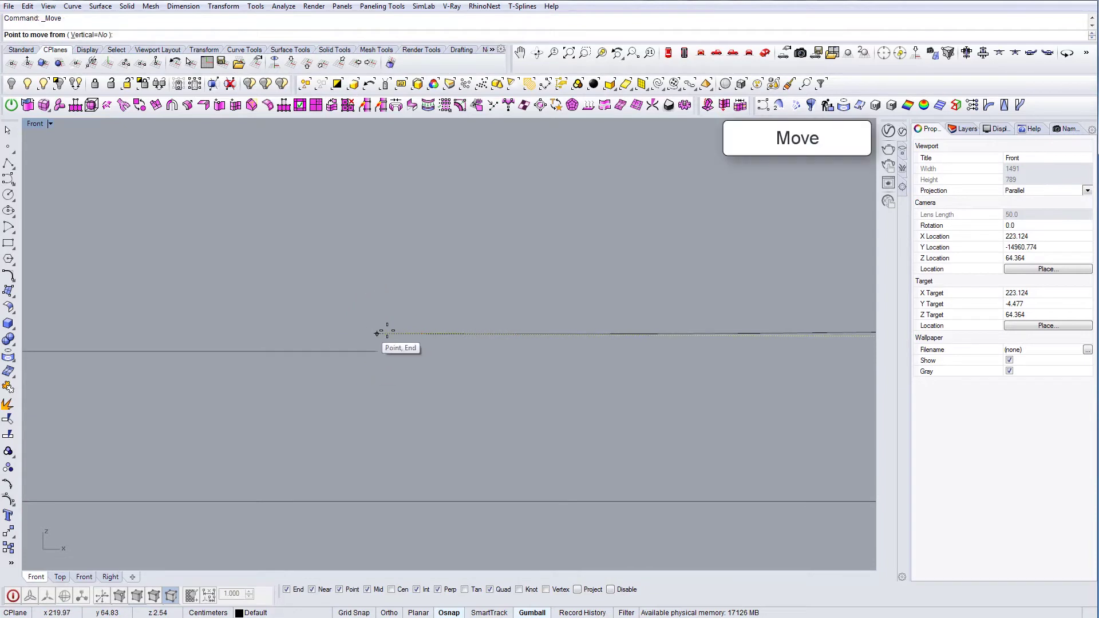
click(378, 333)
click(381, 351)
- Join the arc and the middle horizontal line into one curve
drag(398, 385, 348, 328)
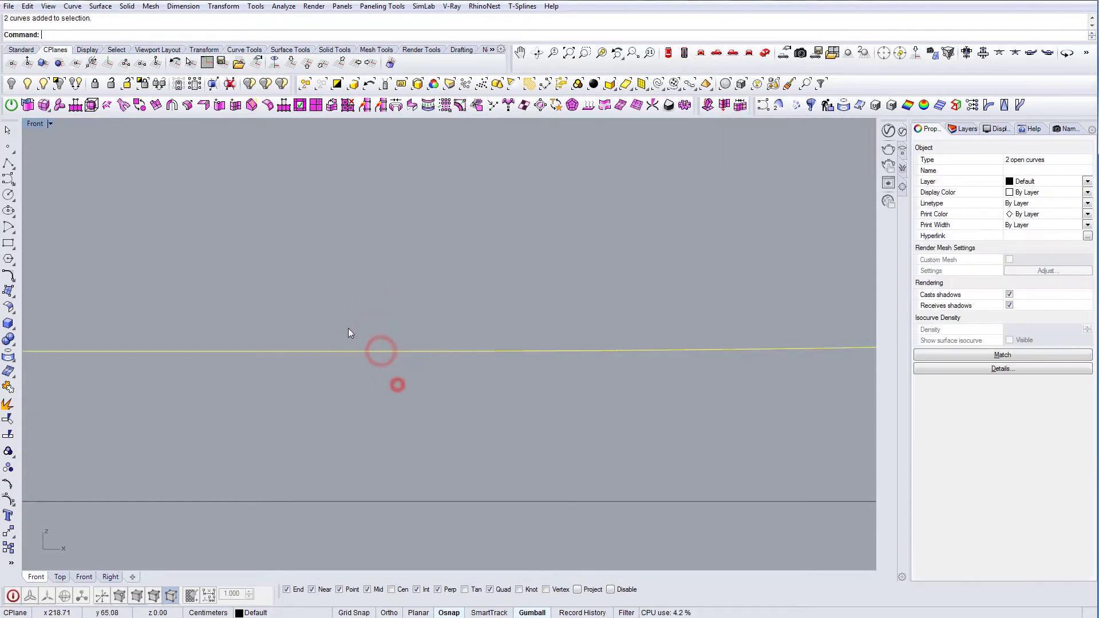
text(j)
key(Return)
drag(483, 322, 427, 369)
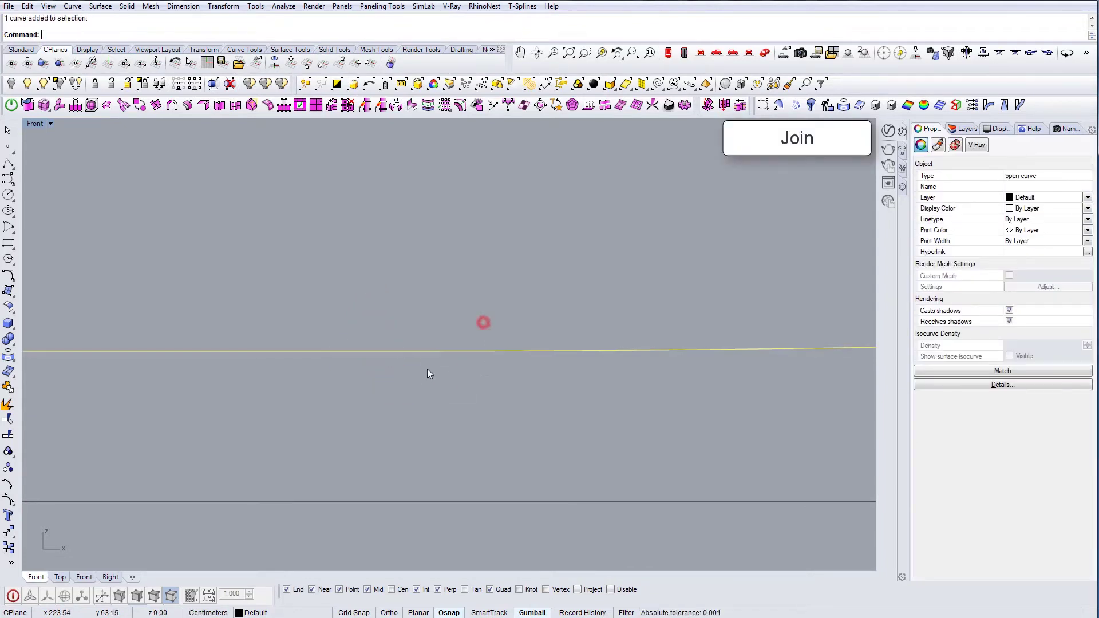
scroll(365, 375, down, 15)
scroll(565, 376, up, 3)
key(Escape)
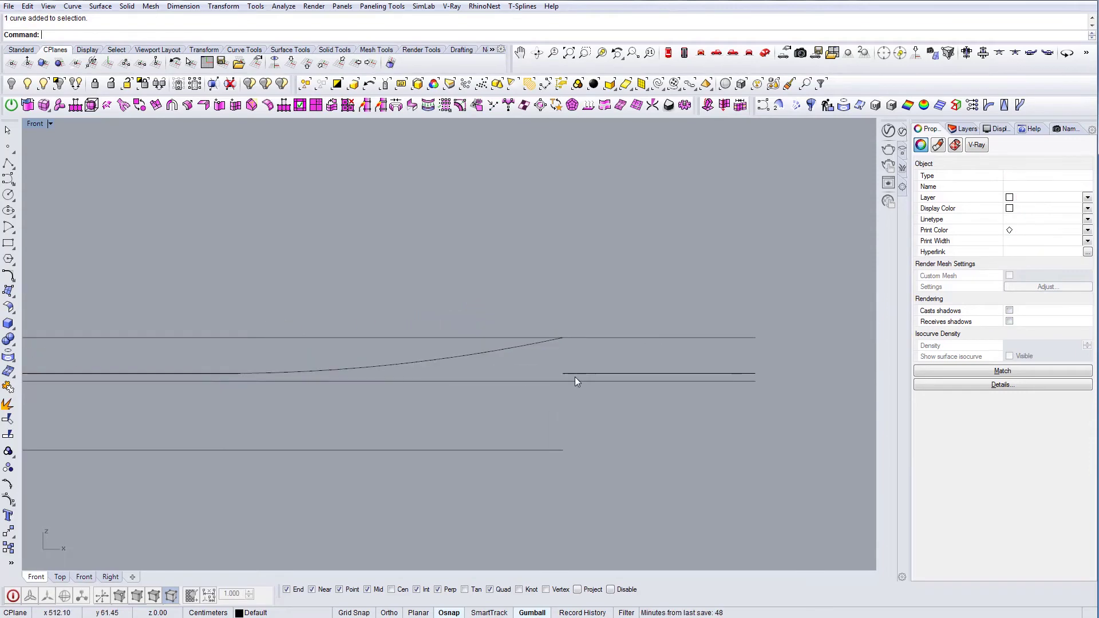
- Delete the leftover middle line segment beyond the arc, the top horizontal line and the bottom line
click(572, 374)
key(Delete)
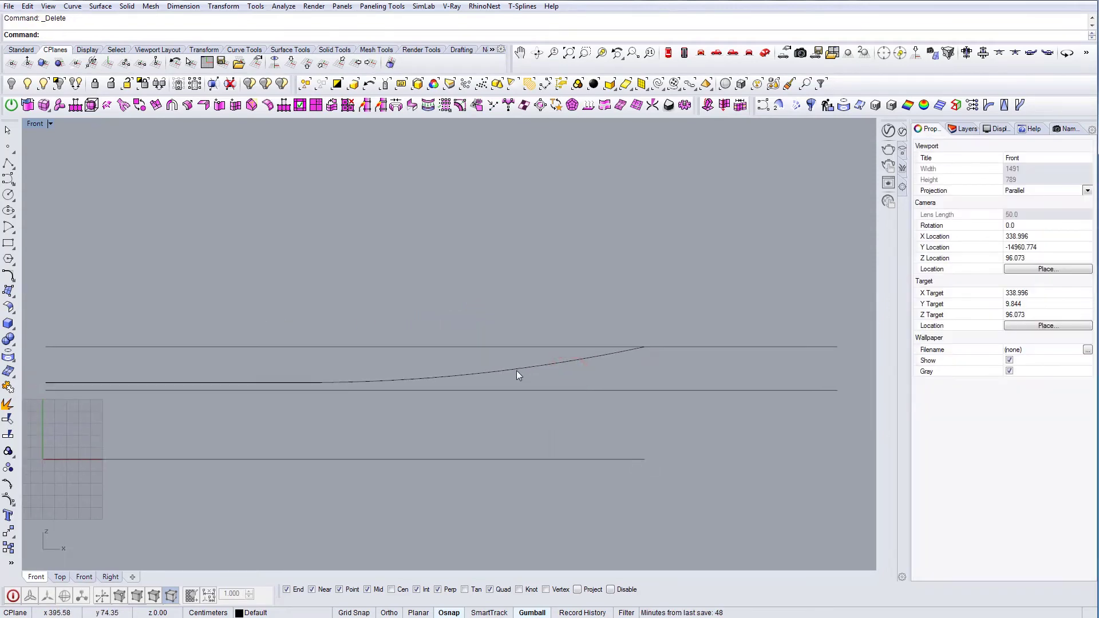
click(517, 375)
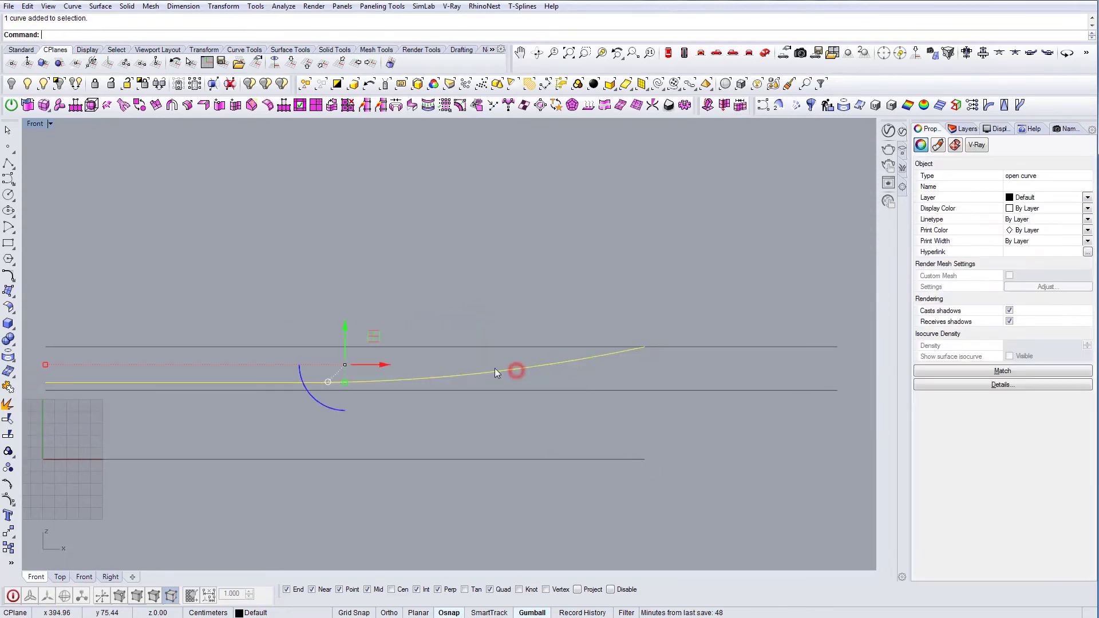
click(703, 340)
click(690, 339)
key(Delete)
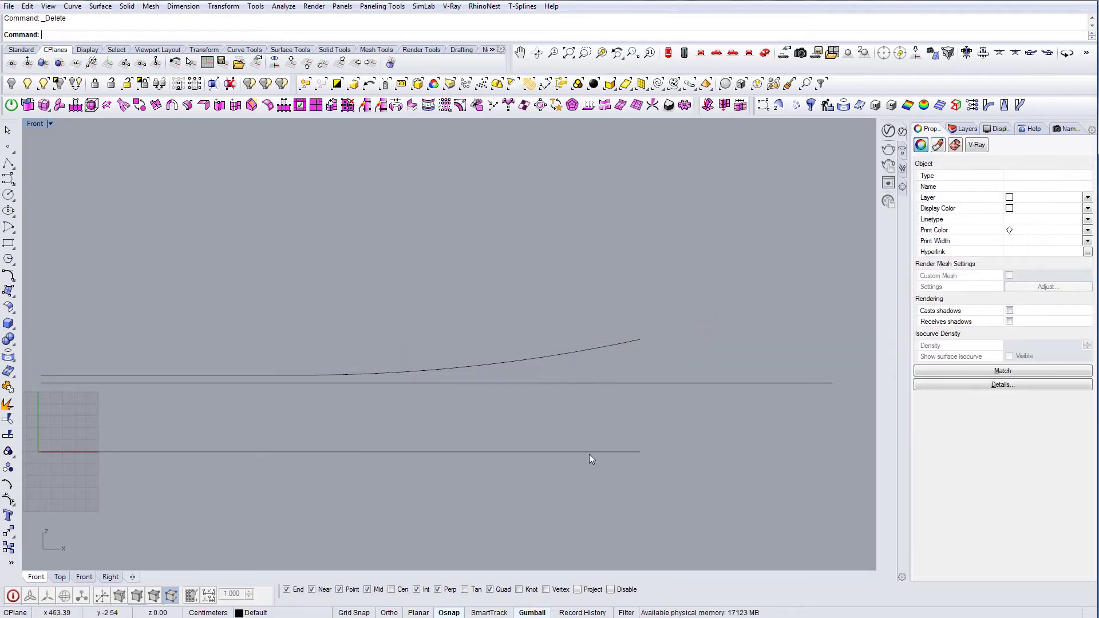
click(589, 452)
key(Delete)
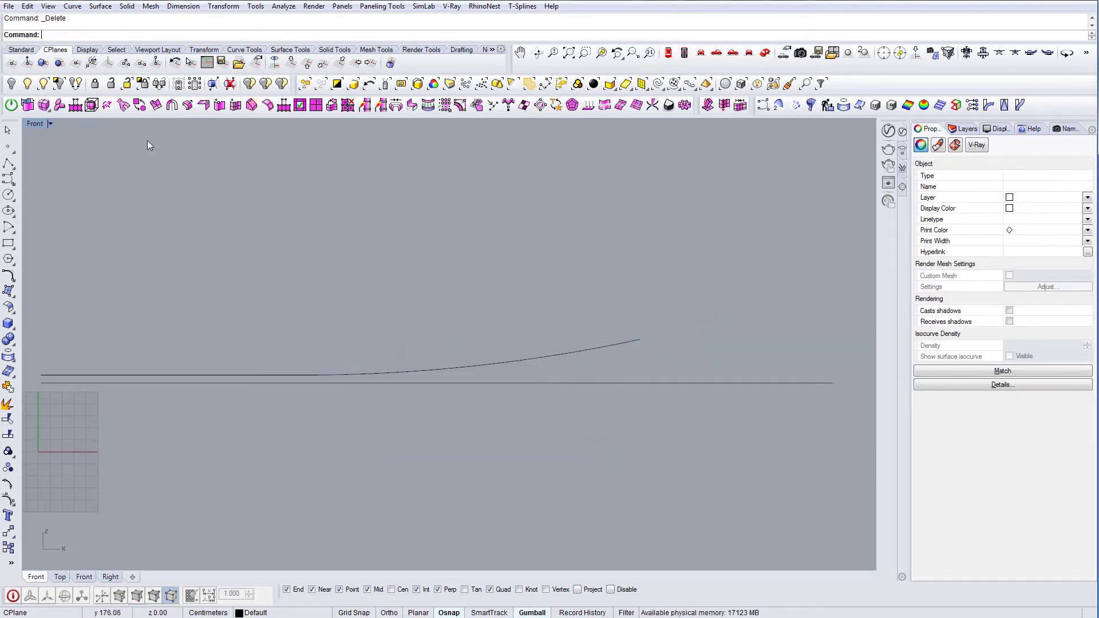
- Unhide only the desk solid, leaving the other hidden curves hidden
click(43, 83)
click(408, 325)
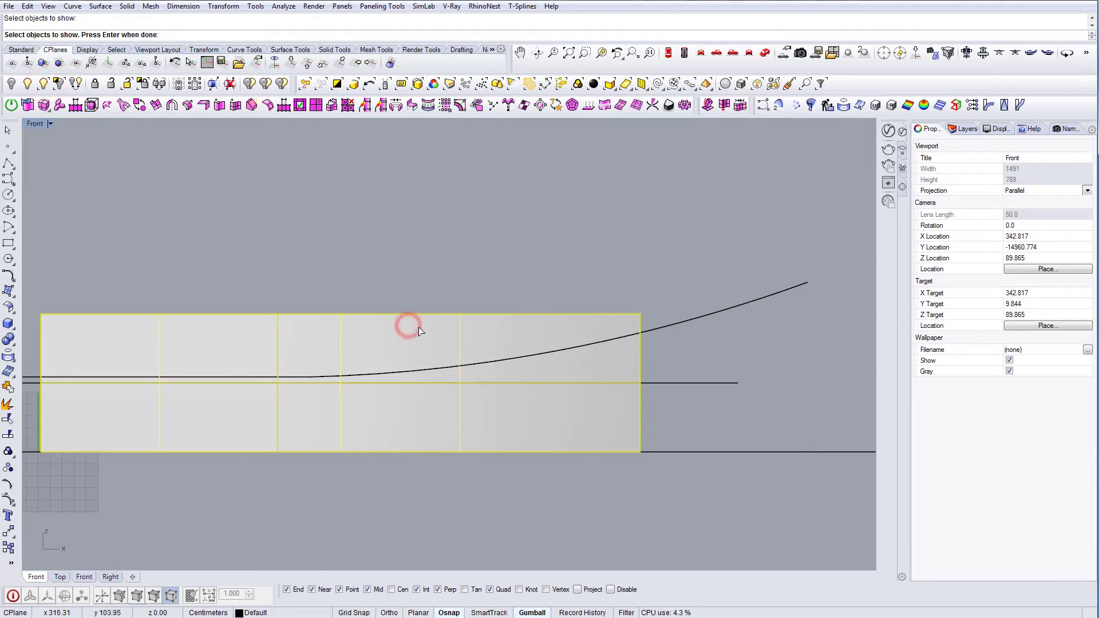
key(Return)
- Switch to a perspective view of the desk's front and set the construction plane to world Top
click(765, 52)
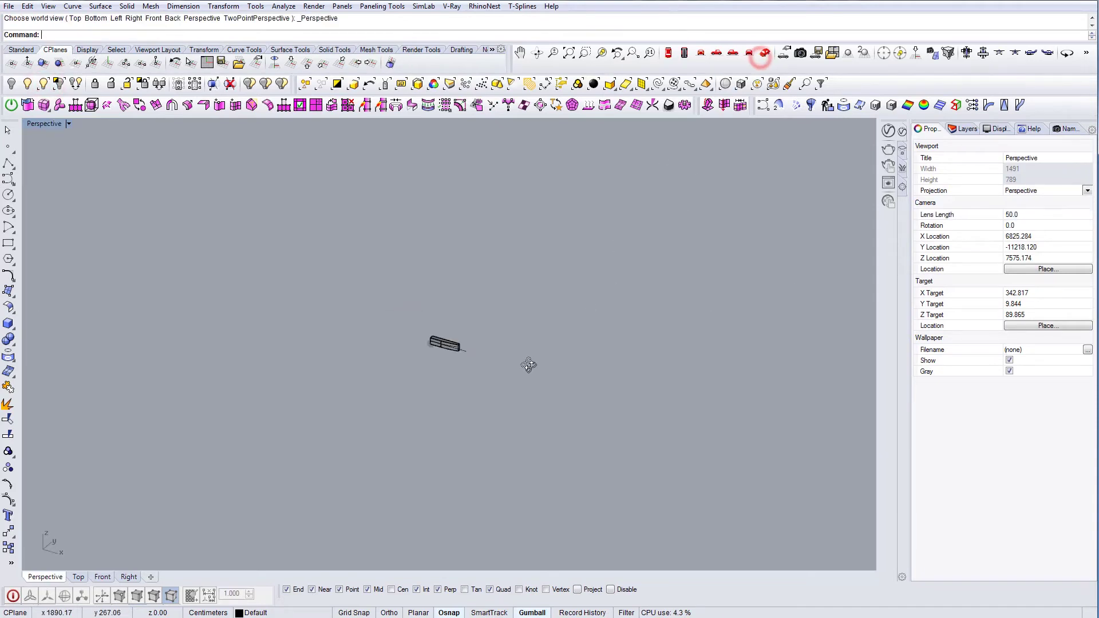
scroll(423, 336, up, 3)
scroll(523, 382, up, 3)
scroll(523, 382, up, 8)
right_drag(471, 440, 518, 421)
shift+right_drag(384, 362, 573, 346)
right_drag(573, 346, 664, 393)
click(291, 63)
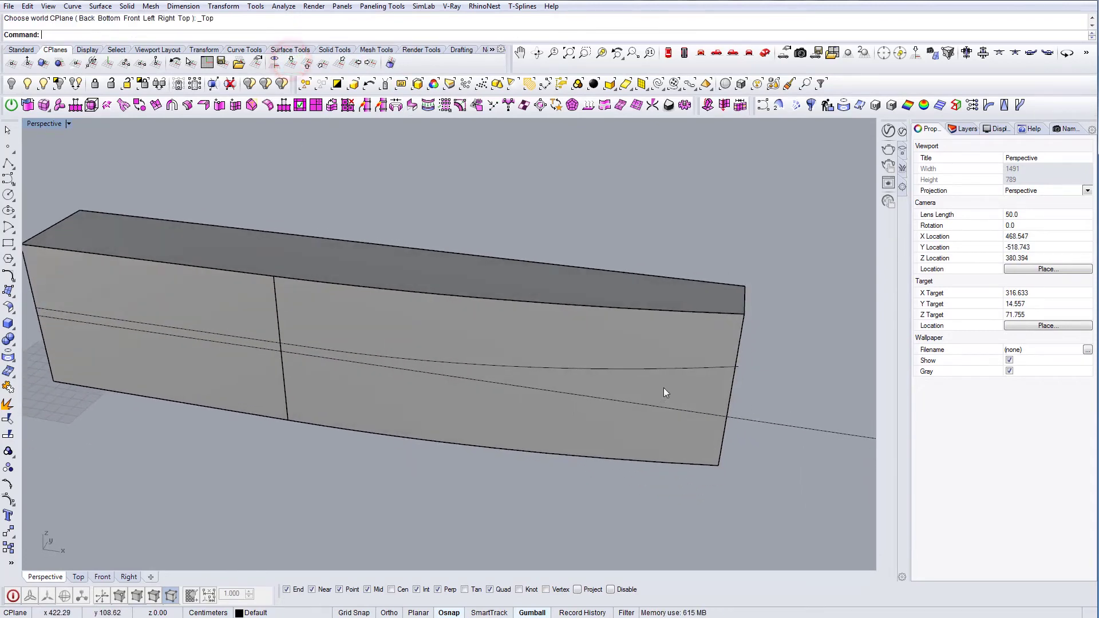
- Select the joined curve and the straight line and move both slightly in front of the desk's front face
click(692, 369)
shift+click(750, 420)
shift+right_drag(124, 350, 474, 371)
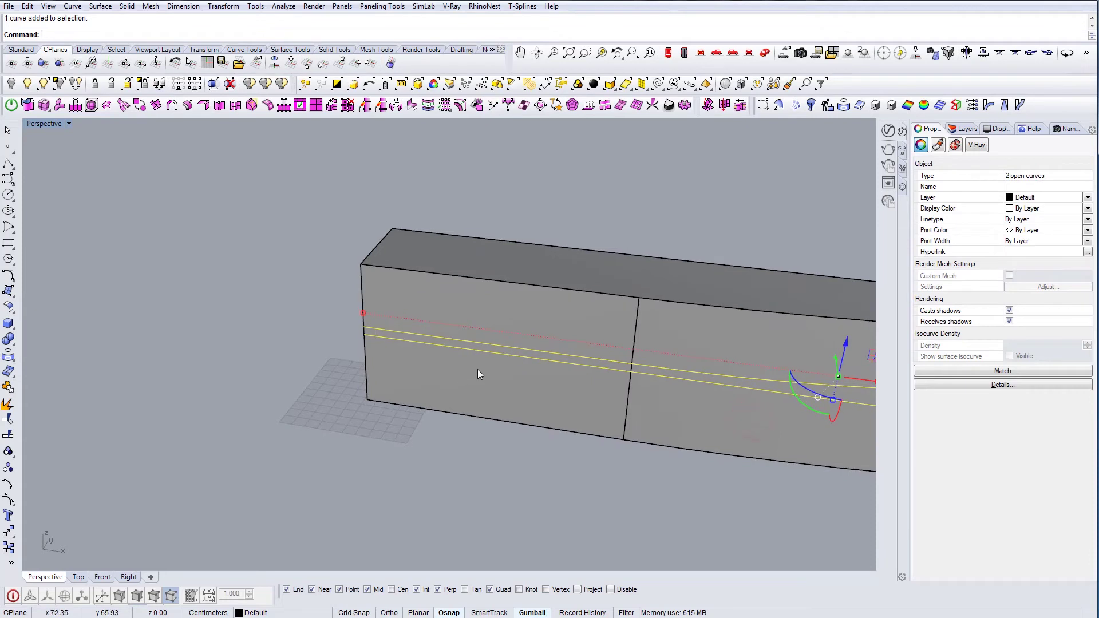
click(8, 498)
mouse_move(371, 351)
mouse_down()
mouse_move(383, 335)
mouse_move(367, 345)
mouse_up()
key(Escape)
- Move the two band curves together farther out in front of the desk, perpendicular to its length
scroll(354, 347, up, 2)
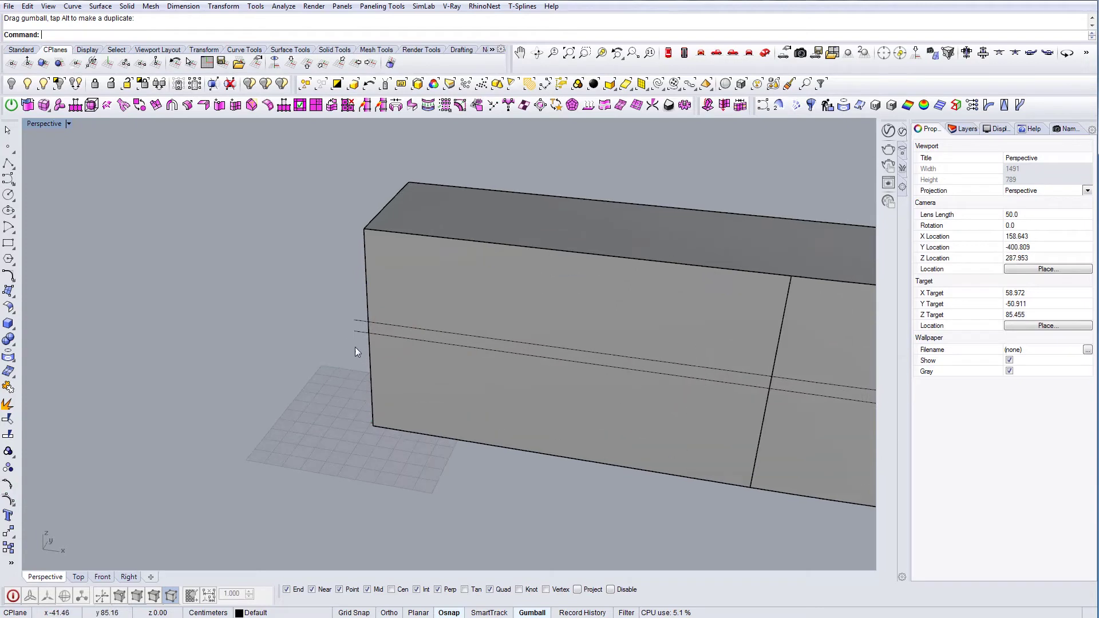
drag(335, 308, 335, 309)
scroll(323, 360, up, 3)
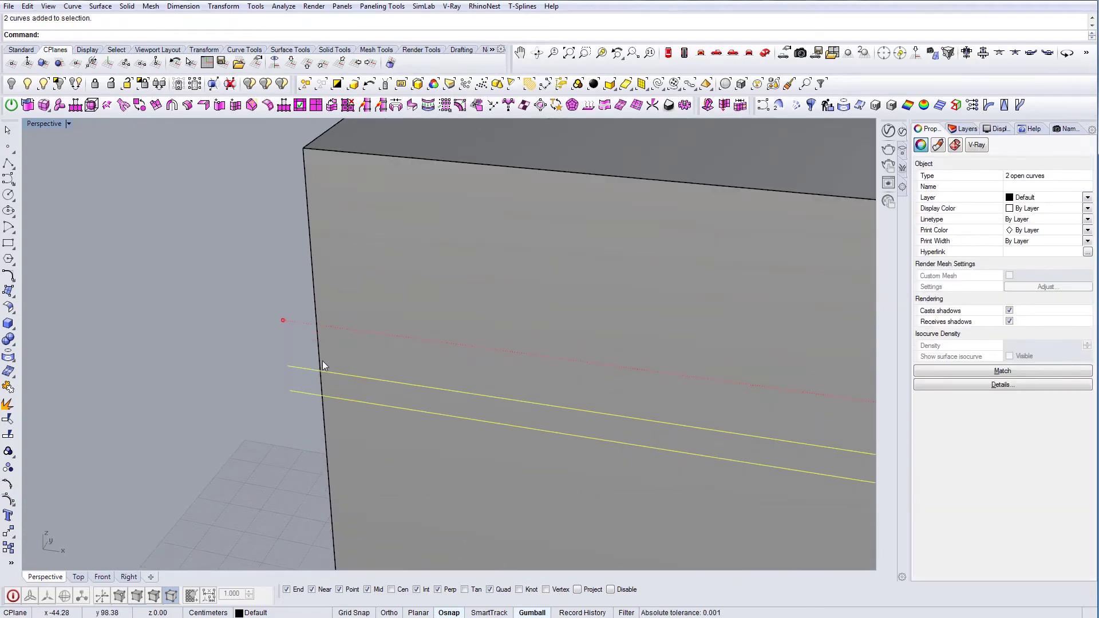
scroll(210, 371, down, 10)
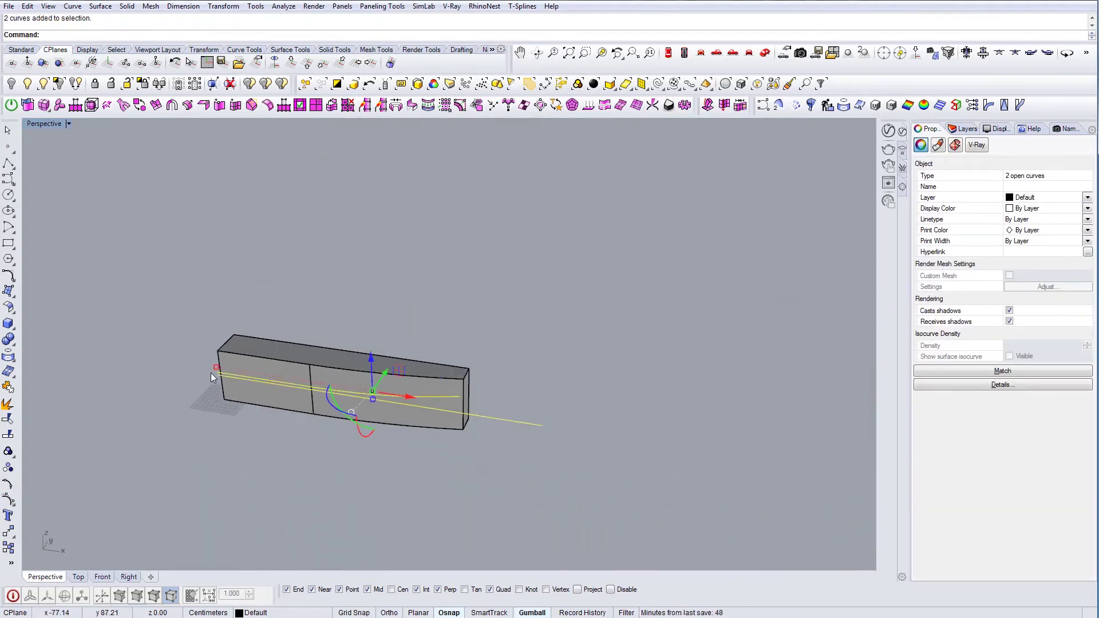
right_drag(426, 413, 361, 423)
scroll(375, 378, up, 3)
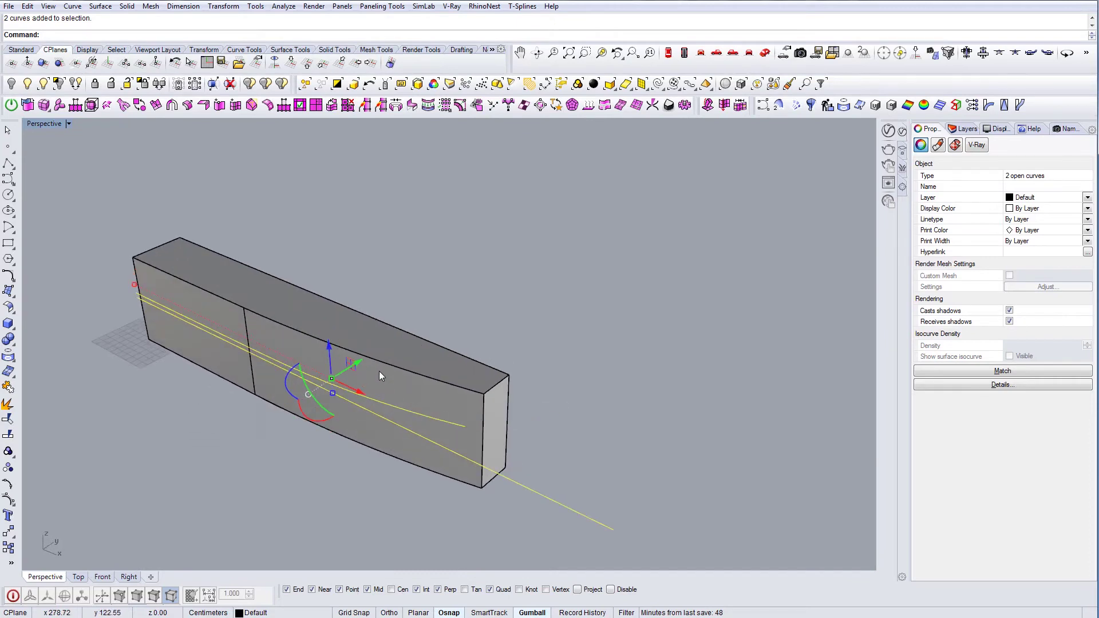
drag(352, 360, 291, 409)
key(ctrl+z)
right_drag(344, 414, 348, 364)
- Extrude both band curves about 295 cm toward the back so the surfaces pass completely through the desk
drag(356, 353, 521, 321)
key(ctrl)
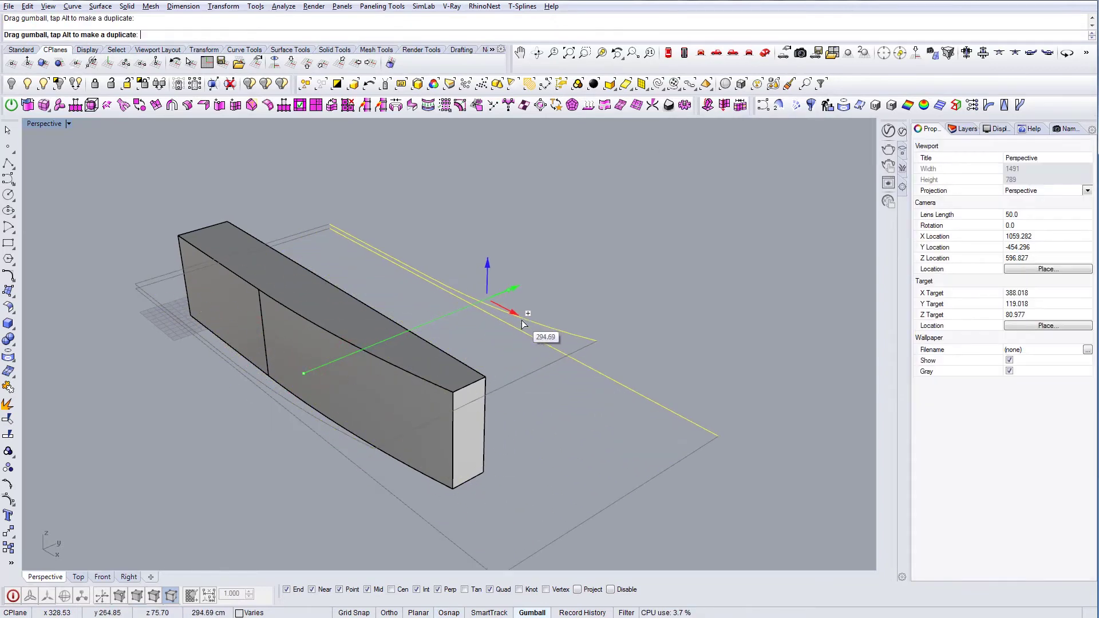
key(Escape)
- Split the desk solid with the curved and flat extruded surfaces using BooleanSplit
right_drag(521, 321, 461, 391)
text(BooleanSplit)
key(Return)
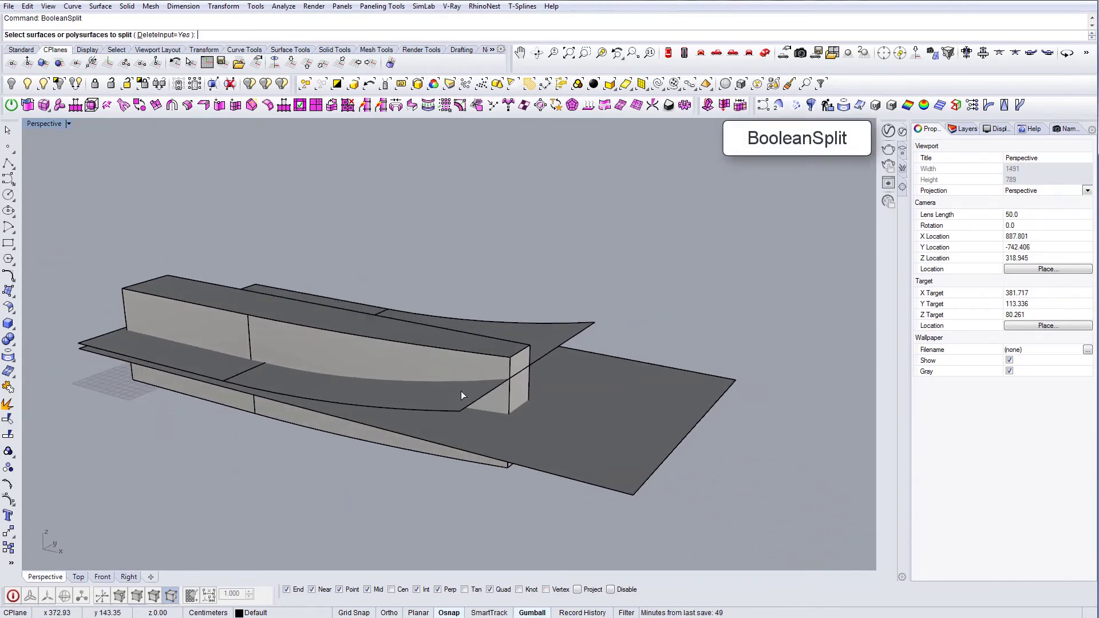
click(449, 362)
key(Return)
click(541, 338)
right_click(590, 404)
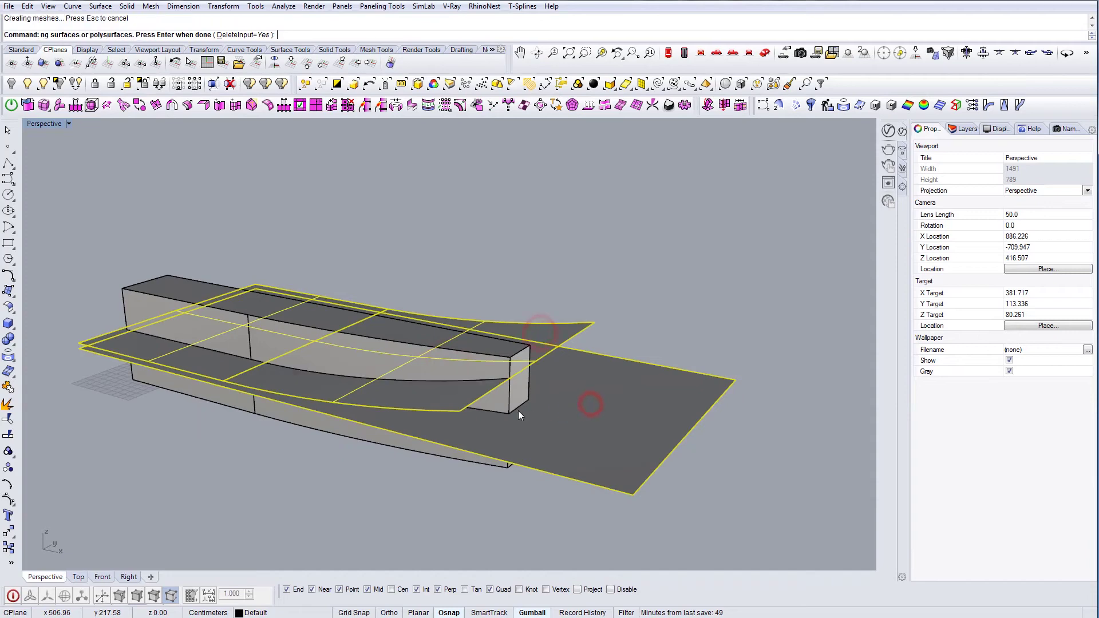
click(503, 397)
- Delete the two extruded cutting surfaces and the leftover band curves in front of the desk
click(550, 342)
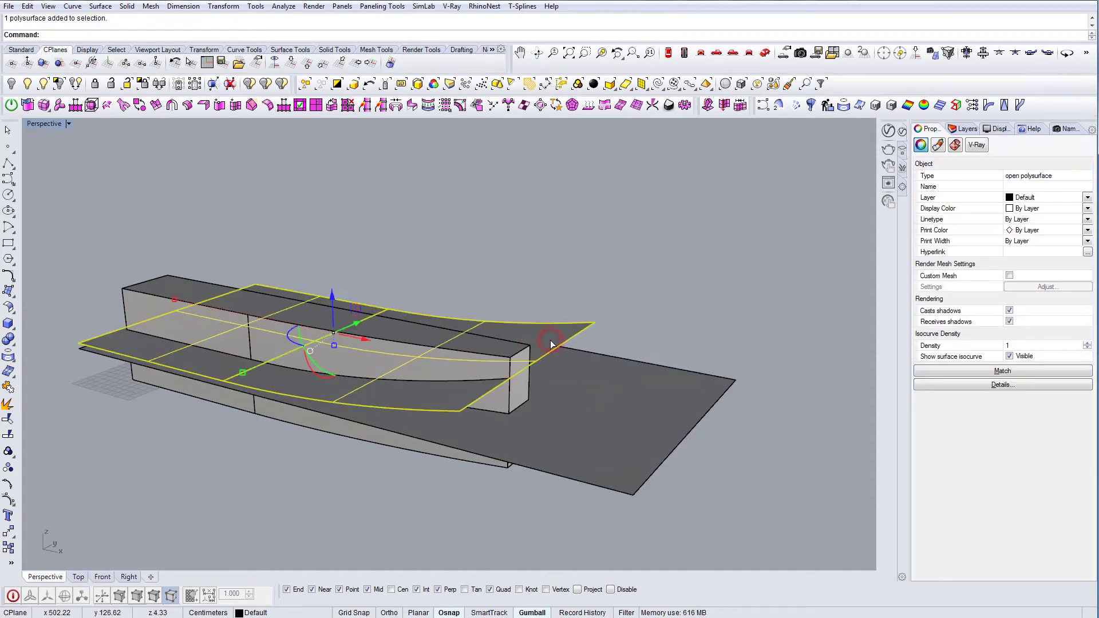
key(Delete)
click(572, 396)
key(Delete)
mouse_move(463, 410)
right_down()
mouse_move(405, 421)
mouse_move(318, 413)
mouse_move(475, 393)
mouse_move(442, 408)
right_up()
click(286, 355)
key(Delete)
- Check the reference photo, and draw a vertical line along the rear edge of the desk's end face from bottom corner to top corner
scroll(458, 384, up, 5)
click(435, 617)
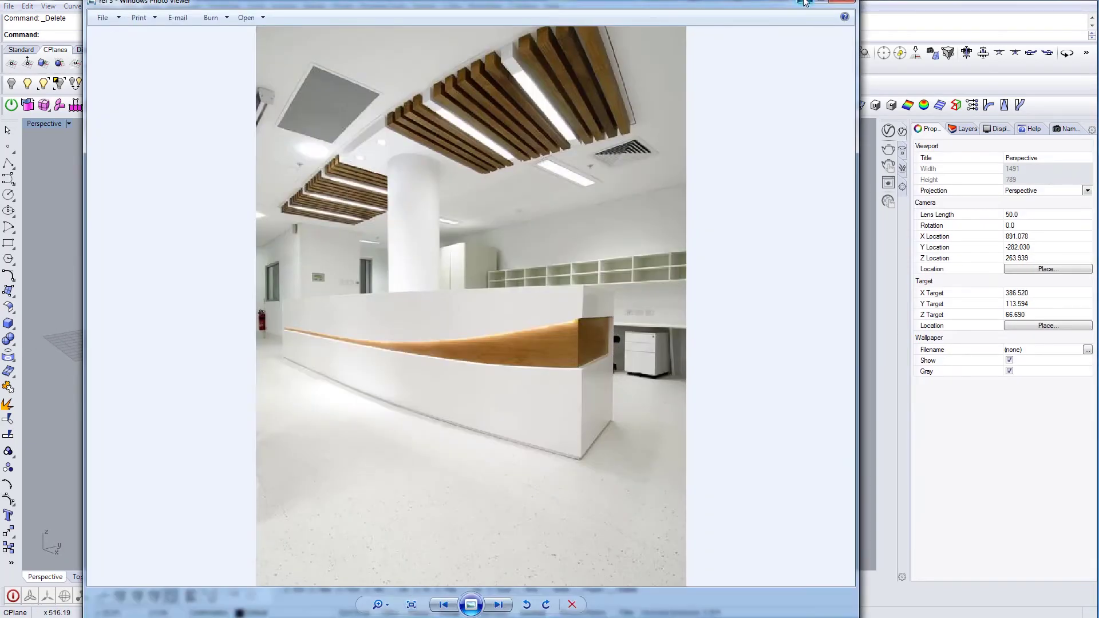
key(alt+Tab)
right_drag(550, 384, 532, 444)
text(l)
key(Return)
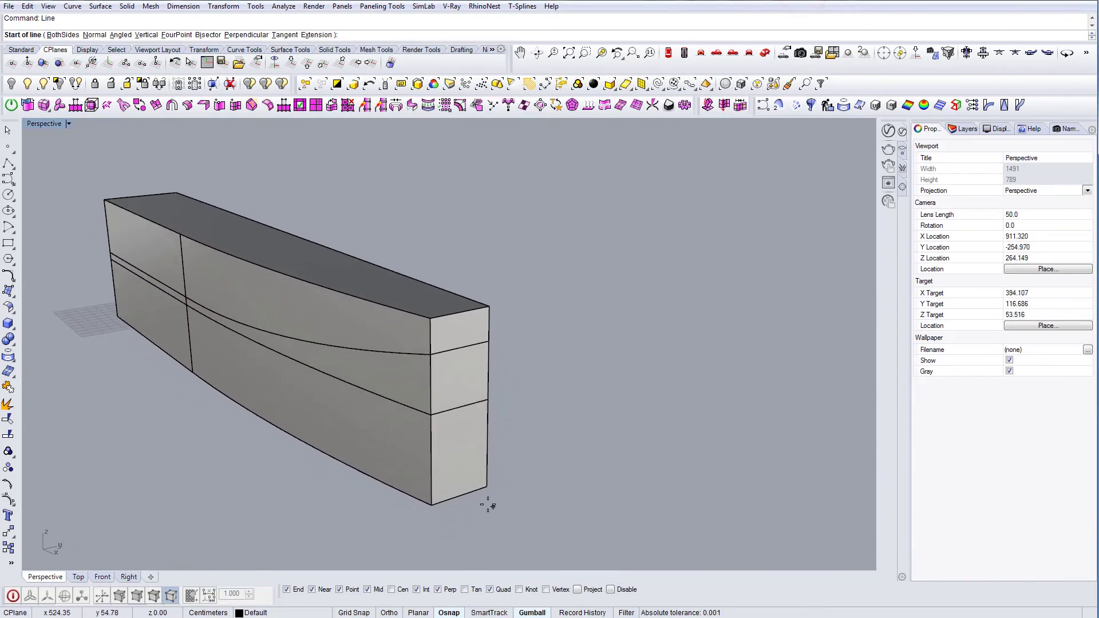
scroll(488, 503, up, 6)
click(491, 467)
scroll(497, 463, down, 6)
scroll(514, 267, up, 4)
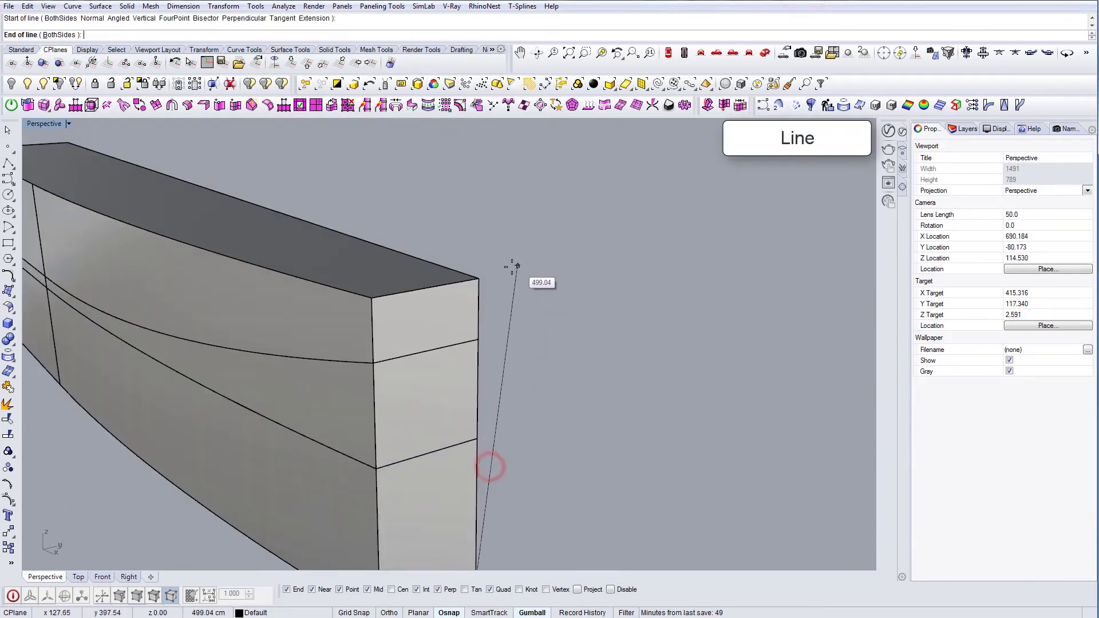
click(479, 279)
- Move the vertical line -5 cm along the Y axis, in from the rear edge of the desk's end face
click(482, 300)
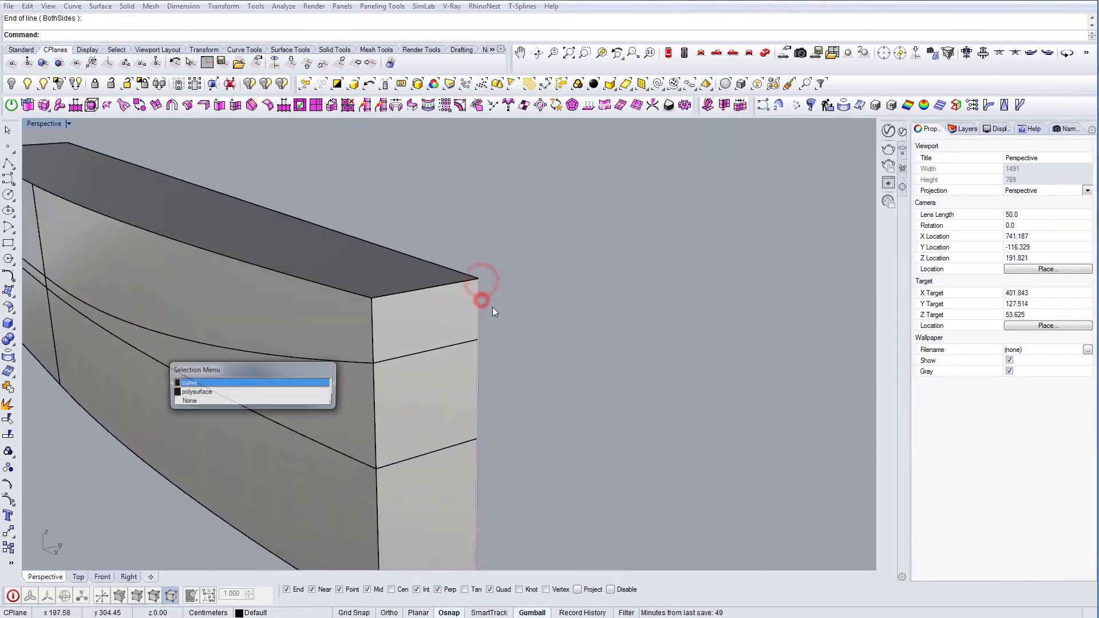
click(286, 383)
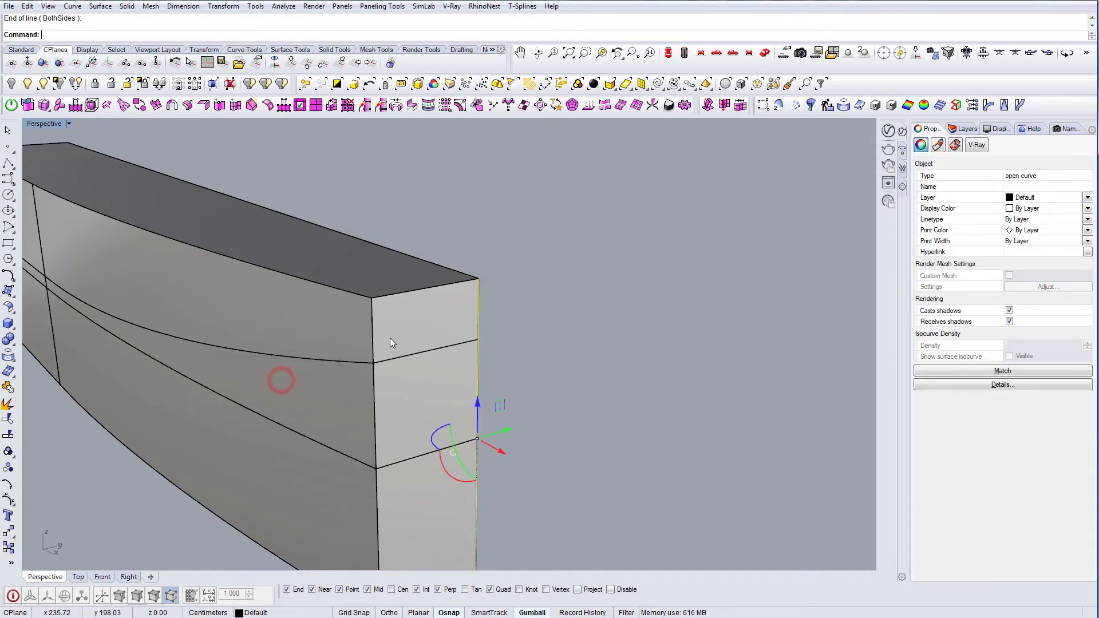
click(494, 429)
text(-5)
key(Return)
key(Escape)
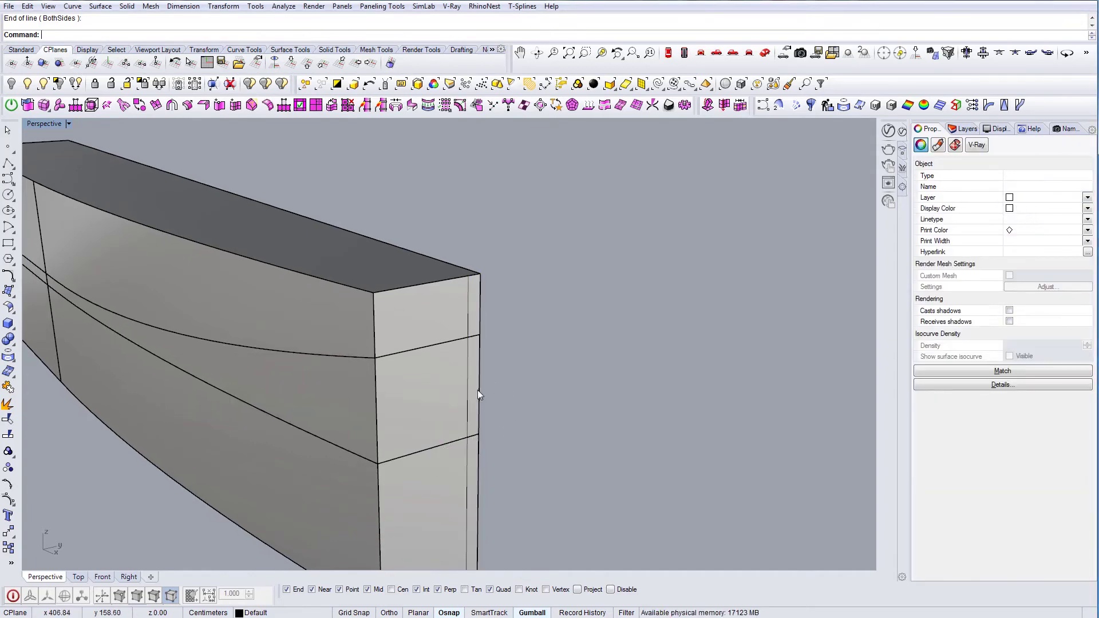
- Move the vertical line outward along the X axis, clear of the desk's end face
scroll(477, 390, down, 5)
right_drag(477, 390, 559, 445)
scroll(485, 390, up, 2)
click(491, 397)
scroll(592, 453, down, 3)
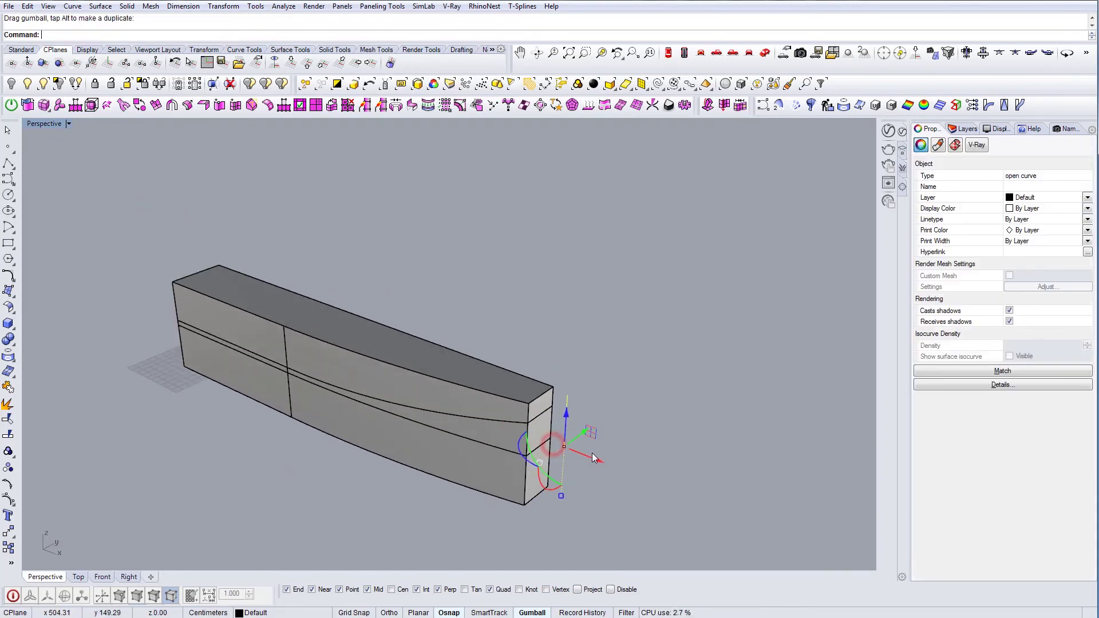
- Extrude the vertical line along the X axis into a cutting surface running the full length of the desk, past its far end
drag(594, 459, 122, 287)
right_drag(478, 399, 507, 434)
scroll(506, 434, up, 4)
- Boolean-split the wood band solid with the extruded surface behind it, separating a thin rear strip
right_click(529, 441)
click(529, 438)
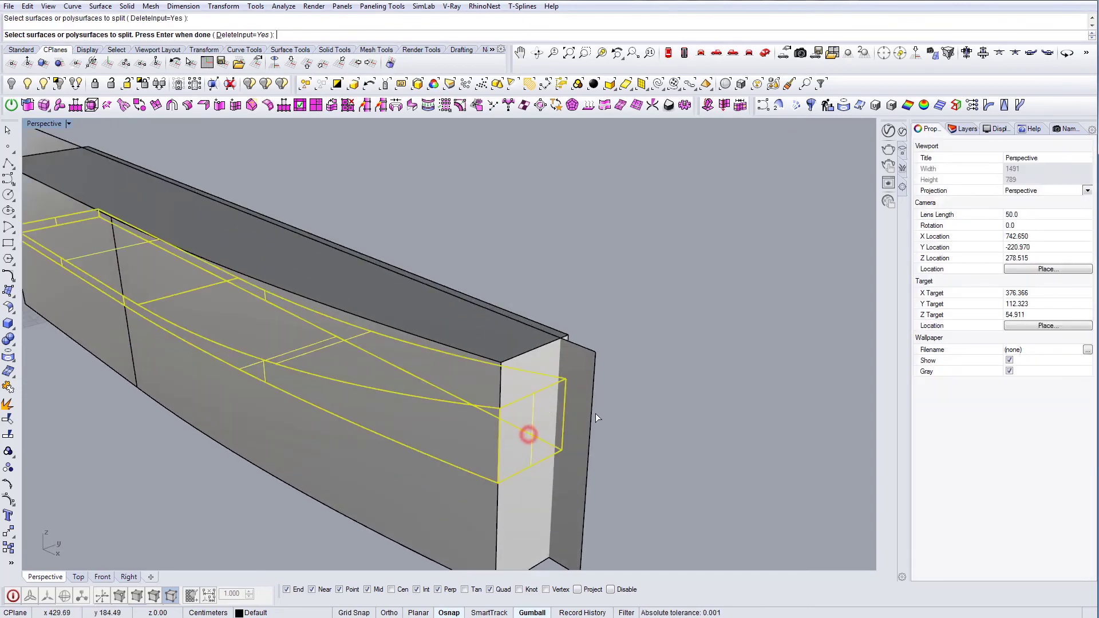
right_click(593, 413)
click(584, 411)
right_click(584, 411)
- Delete the long cutting surface and the thin strip split off the rear of the wood band
click(583, 411)
key(Delete)
right_drag(587, 410, 465, 382)
click(517, 396)
key(Delete)
- Move the remaining wood band solid inward along the X axis, recessing its tall end behind the desk's end face
scroll(458, 400, up, 1)
click(502, 399)
right_drag(465, 382, 430, 369)
scroll(430, 371, up, 1)
shift+right_drag(526, 413, 446, 391)
scroll(589, 435, up, 3)
right_drag(589, 435, 560, 424)
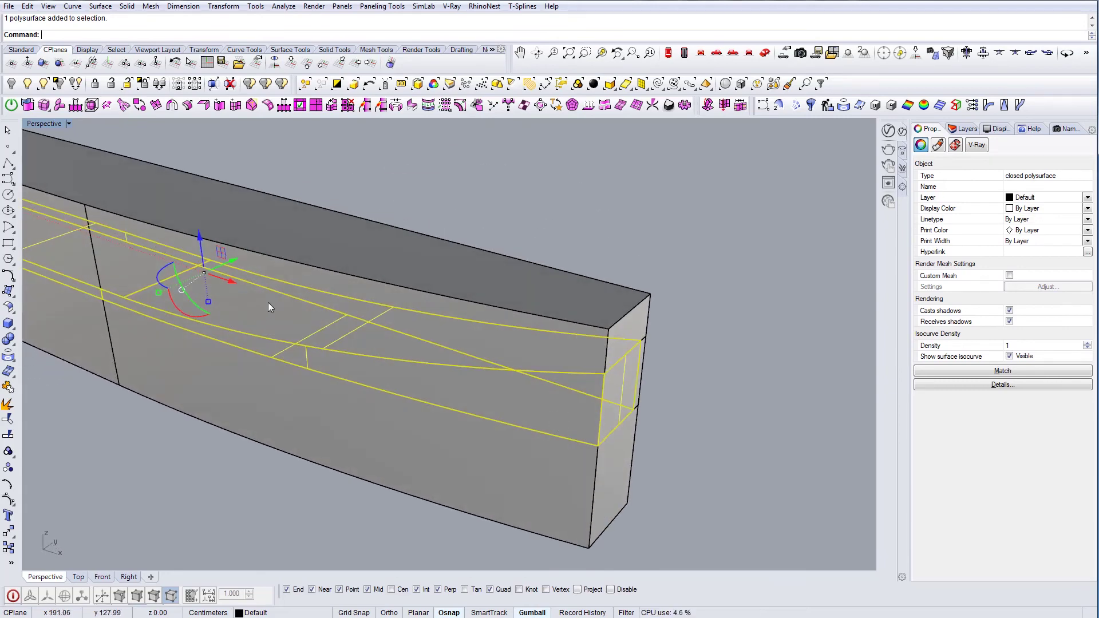
right_drag(270, 307, 277, 307)
click(227, 271)
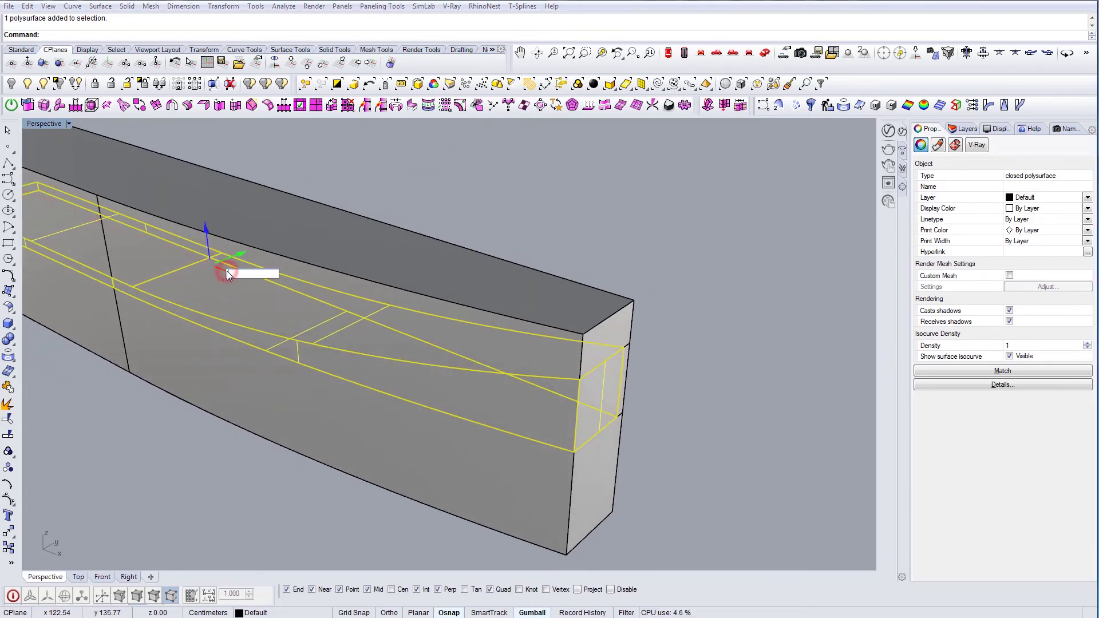
key(Escape)
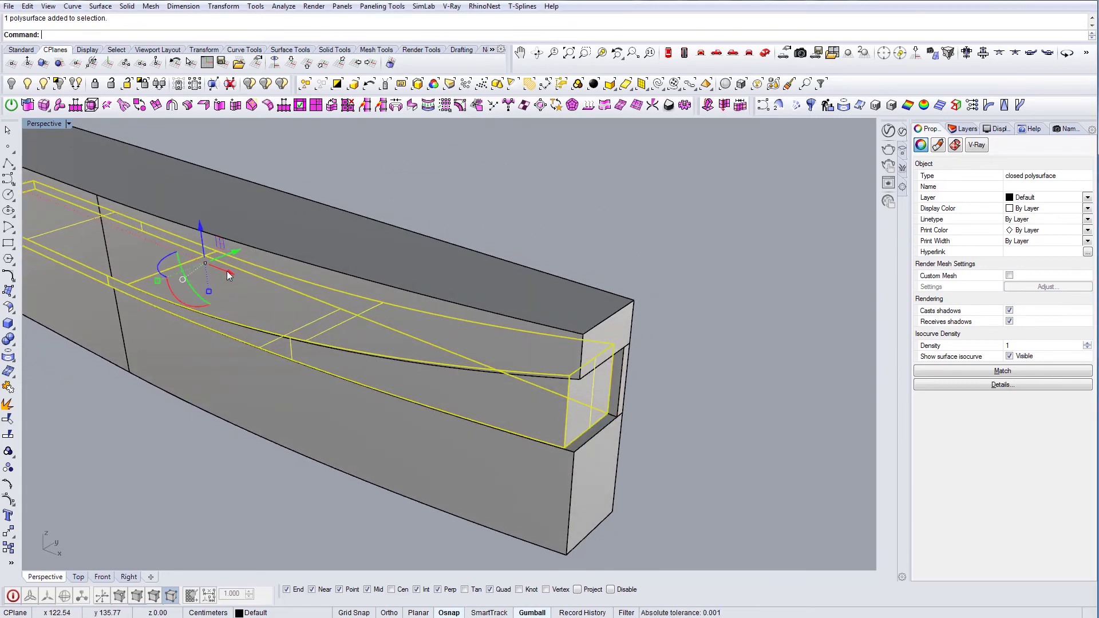
- Examine how the shifted wood band sits at both ends of the desk and along its front
right_drag(334, 291, 284, 250)
click(280, 237)
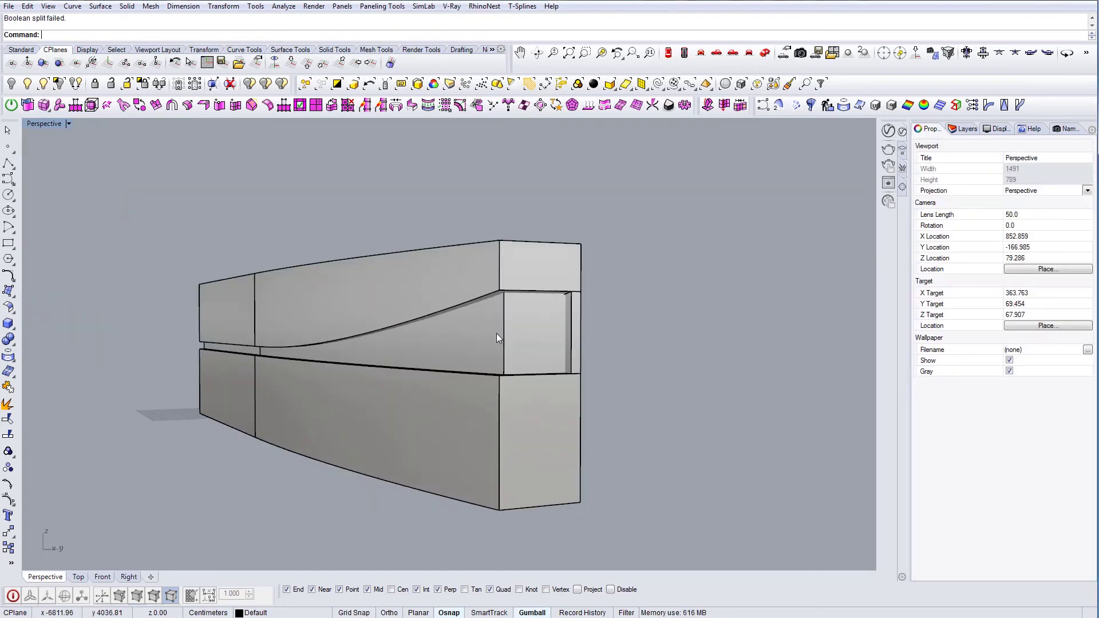
right_drag(497, 334, 637, 415)
scroll(637, 414, down, 4)
shift+right_drag(624, 372, 618, 412)
right_drag(618, 411, 530, 438)
right_drag(529, 438, 601, 441)
scroll(396, 401, up, 7)
right_drag(397, 417, 413, 458)
shift+right_drag(413, 458, 393, 407)
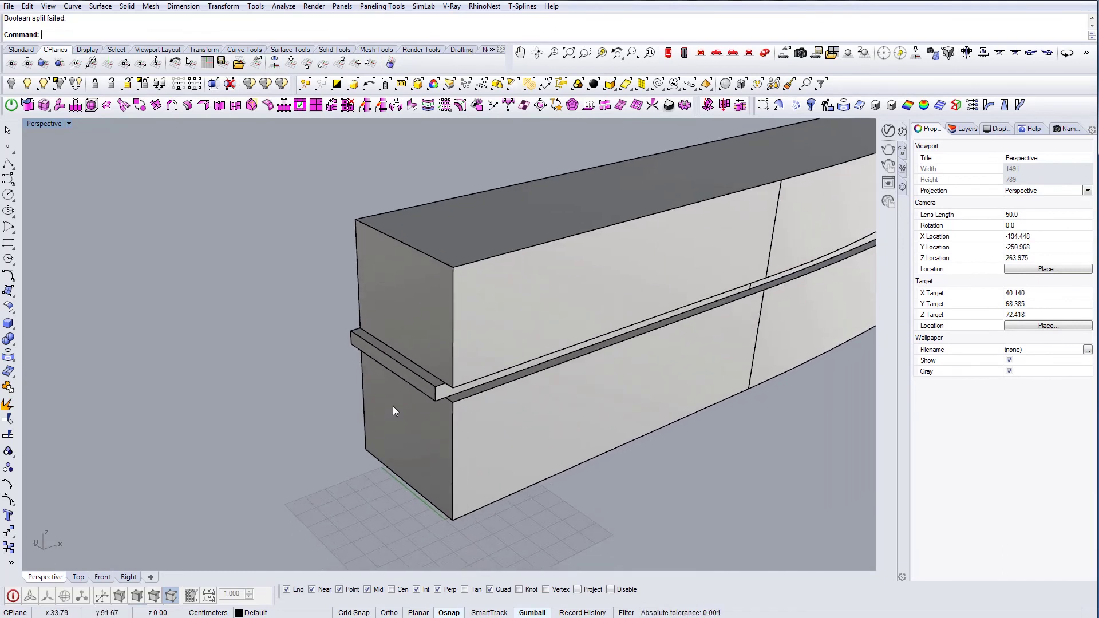
- Draw a straight line from the desk's top rear corner at the narrow-band end, along the end face's top edge and well past the front
text(line)
key(Return)
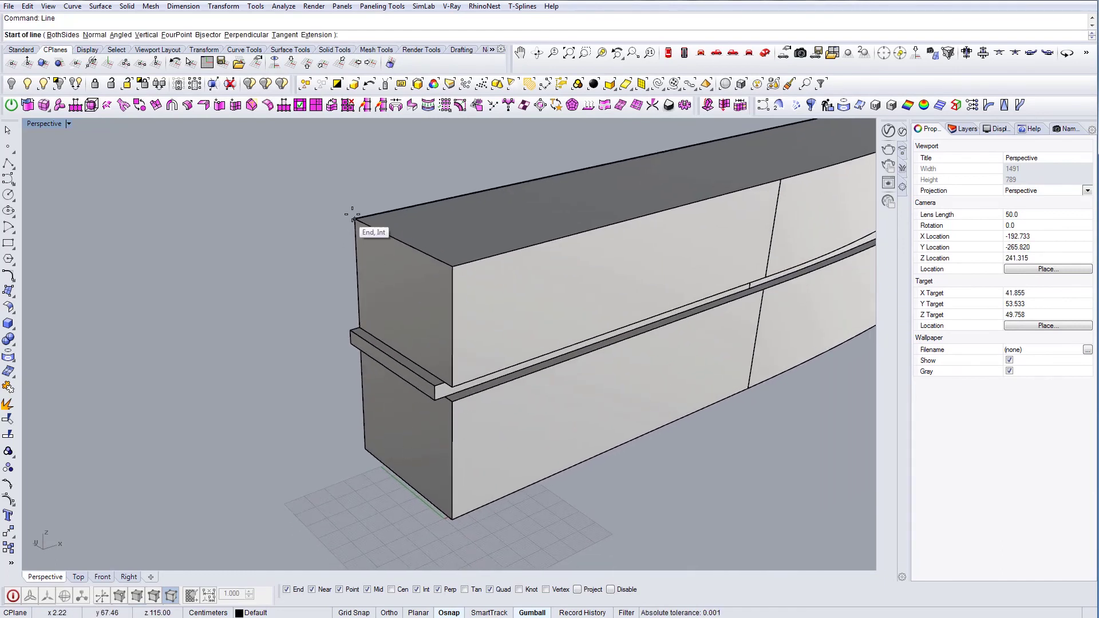
click(353, 214)
key(Tab)
scroll(479, 279, down, 6)
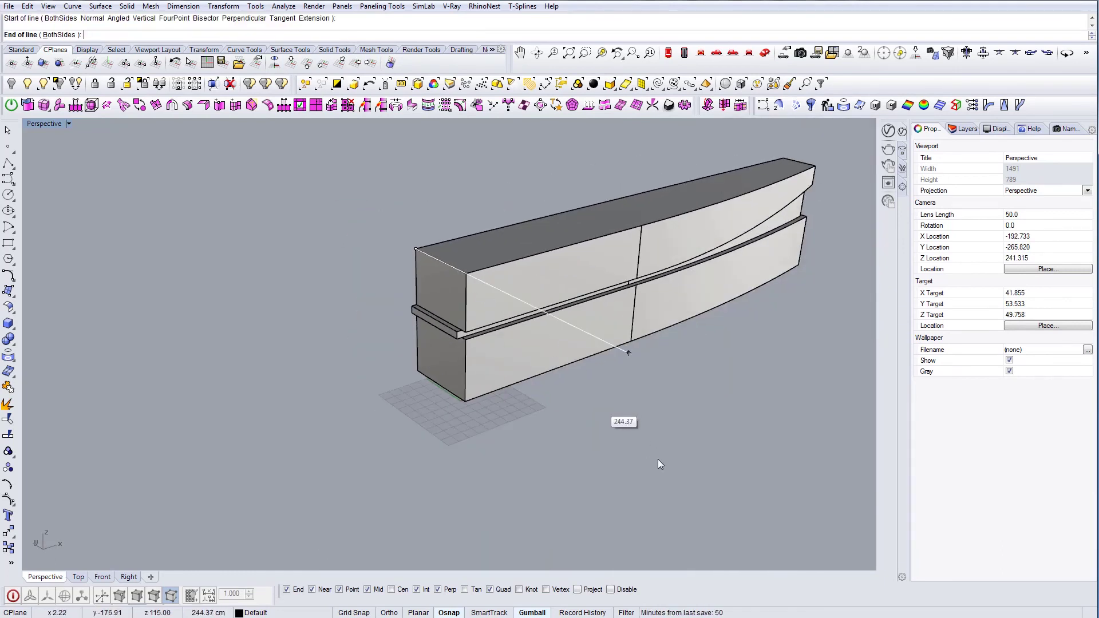
click(663, 453)
key(Return)
- Move the line backward along the Y axis until it extends beyond both the rear and front of the desk end
key(Escape)
drag(696, 354, 666, 410)
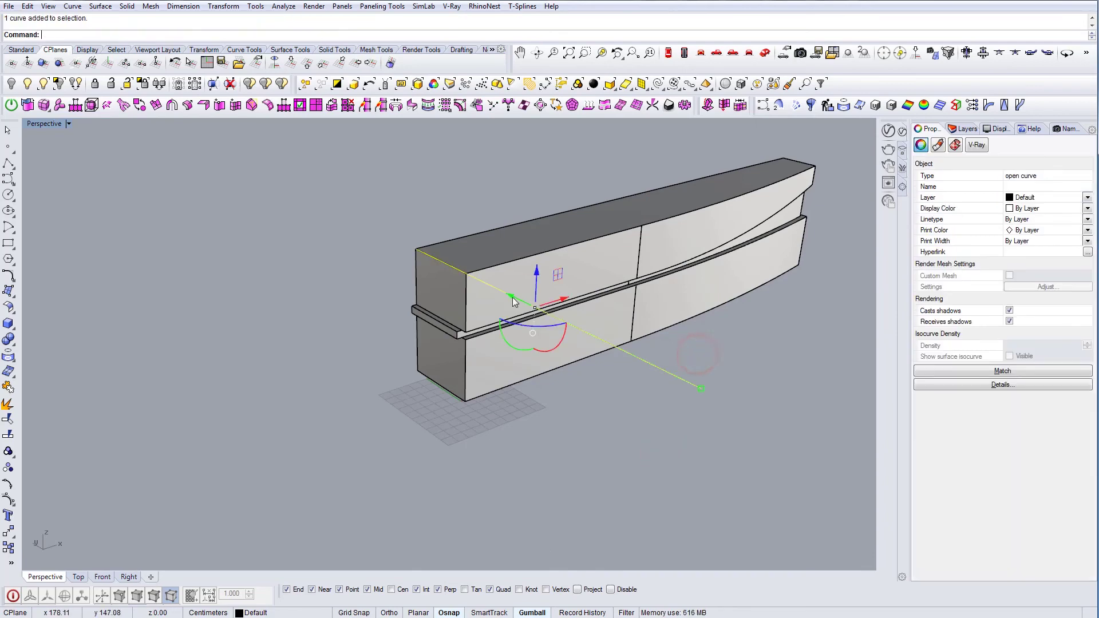
drag(512, 297, 461, 272)
- Extrude the line downward along the Z axis into a vertical cutting surface flush with the desk's end face
right_drag(453, 270, 447, 232)
ctrl+alt+drag(463, 215, 482, 364)
key(Escape)
- Boolean-split the wood band with the vertical surface at the end face where the band protrudes
right_drag(479, 306, 463, 342)
scroll(435, 311, up, 6)
text(BooleanSplit)
key(Return)
click(422, 336)
key(Return)
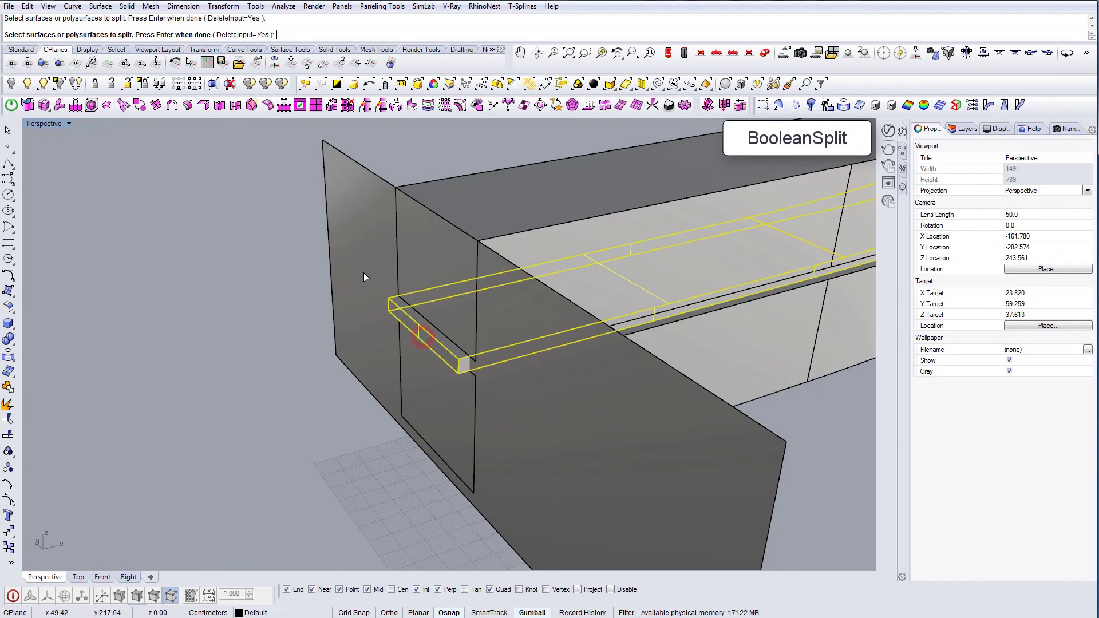
click(363, 267)
key(Return)
- Delete the protruding band piece, the vertical cutting surface and the line used to create it
click(417, 322)
key(Delete)
click(351, 249)
key(Delete)
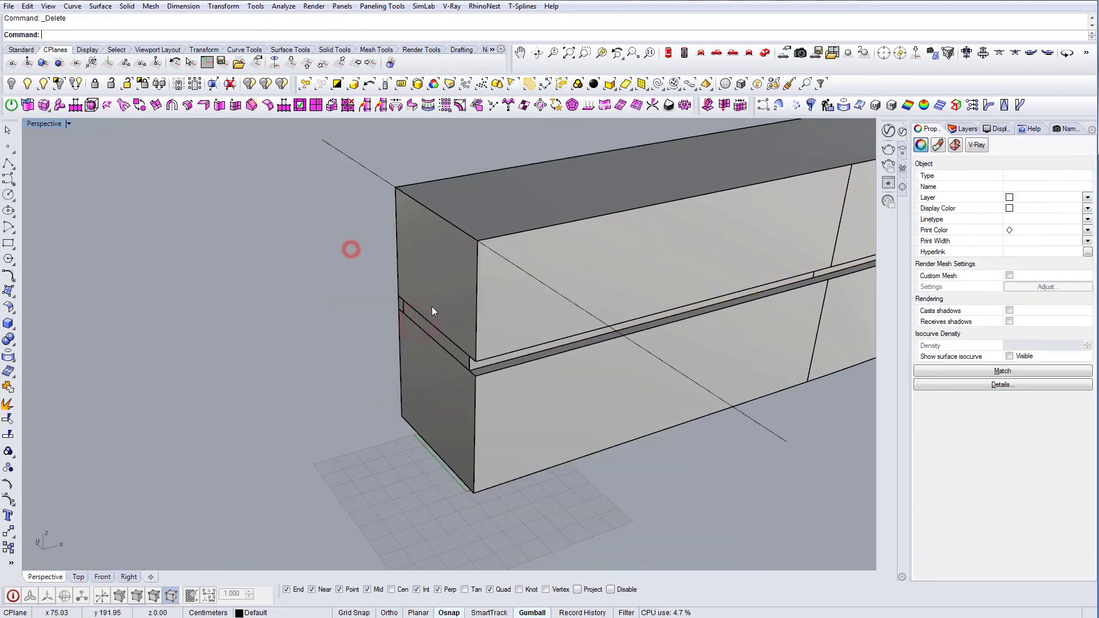
shift+right_drag(449, 361, 392, 369)
click(316, 153)
key(Delete)
- Compare the desk's inset wood band with the reference photo, and close the photo view
scroll(321, 172, down, 7)
right_drag(420, 272, 372, 387)
right_drag(372, 386, 352, 300)
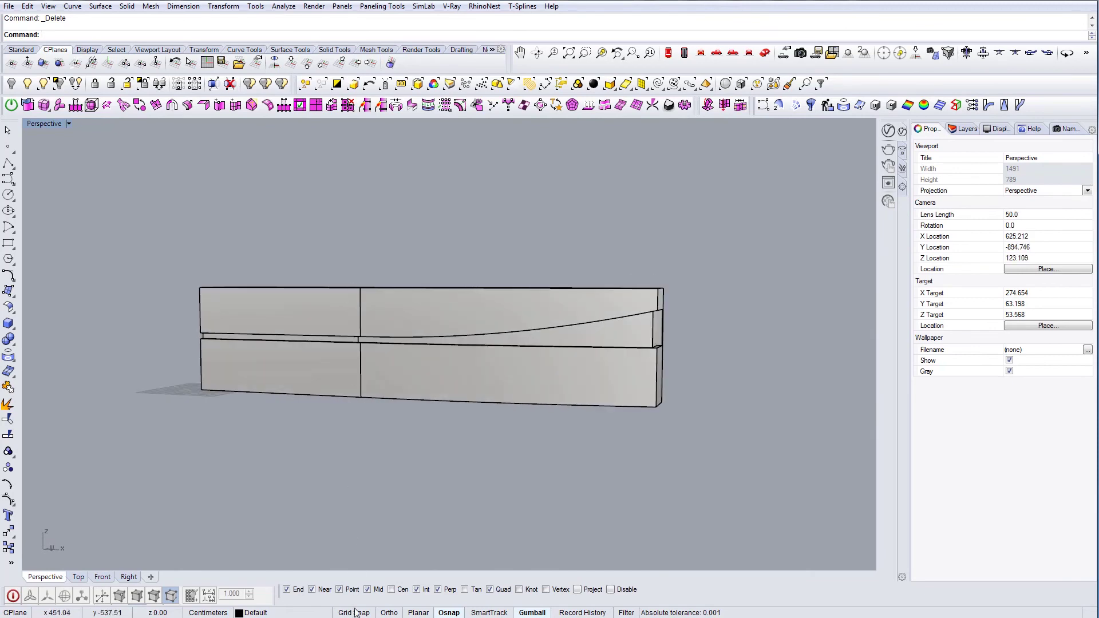
key(alt+Tab)
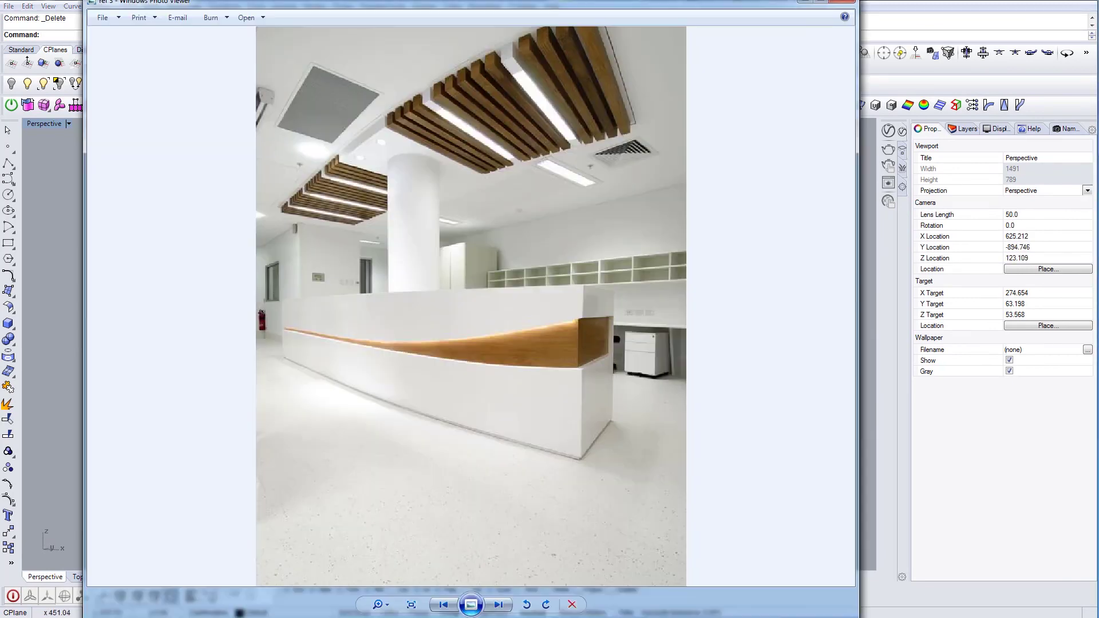
click(803, 3)
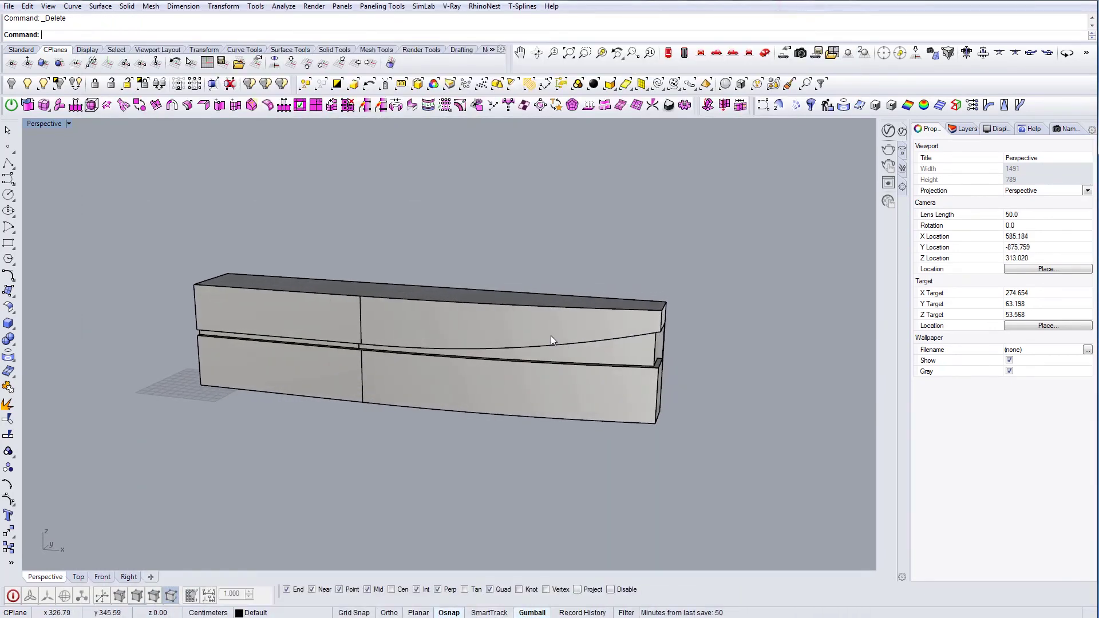
right_drag(551, 335, 499, 346)
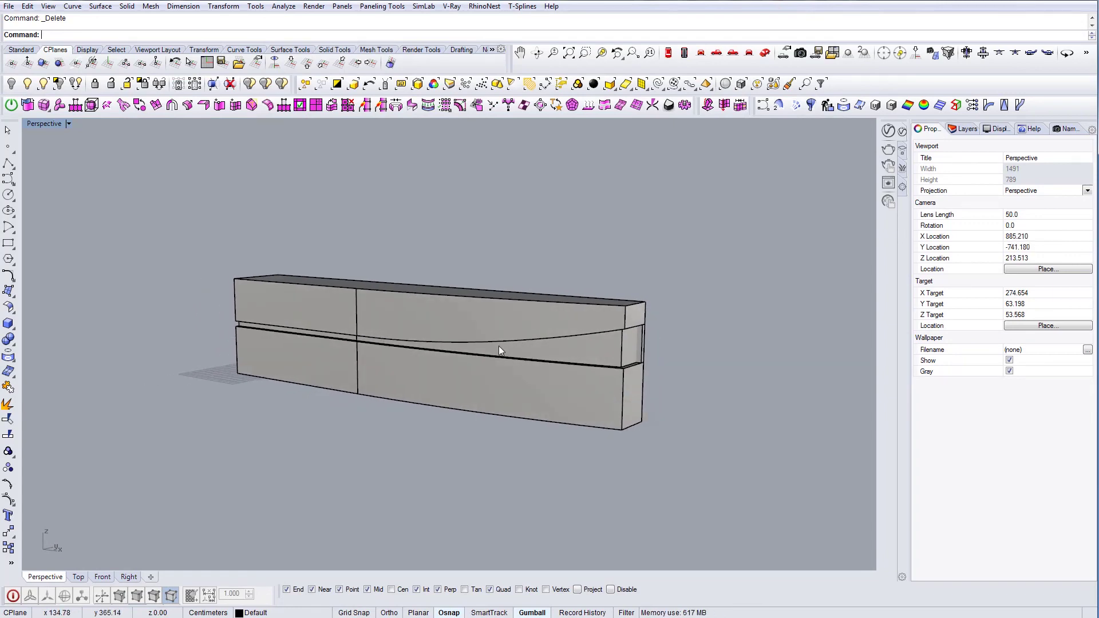